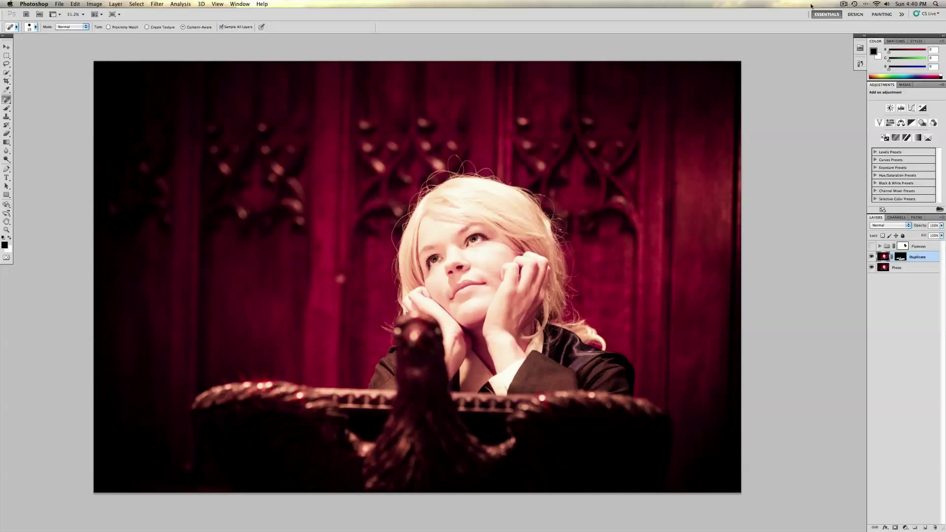
left_click(7, 101)
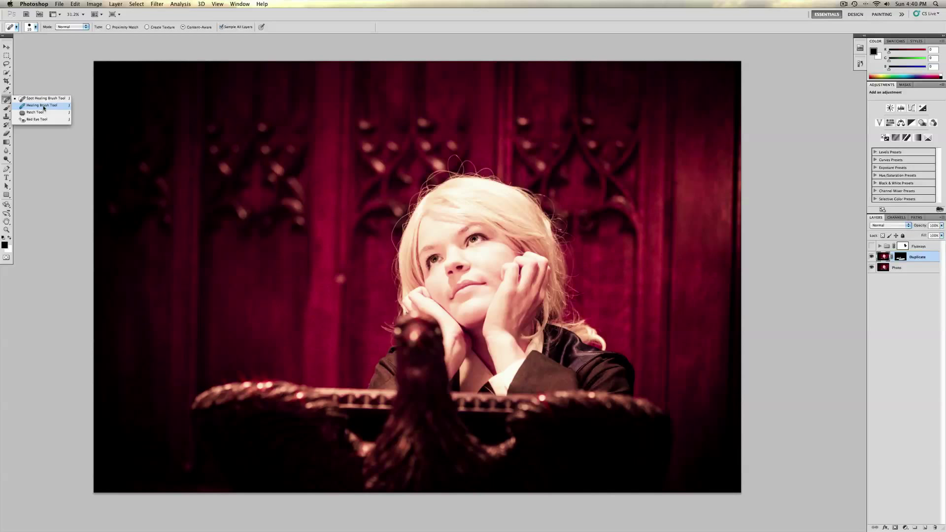
scroll(43, 110, "up", 1)
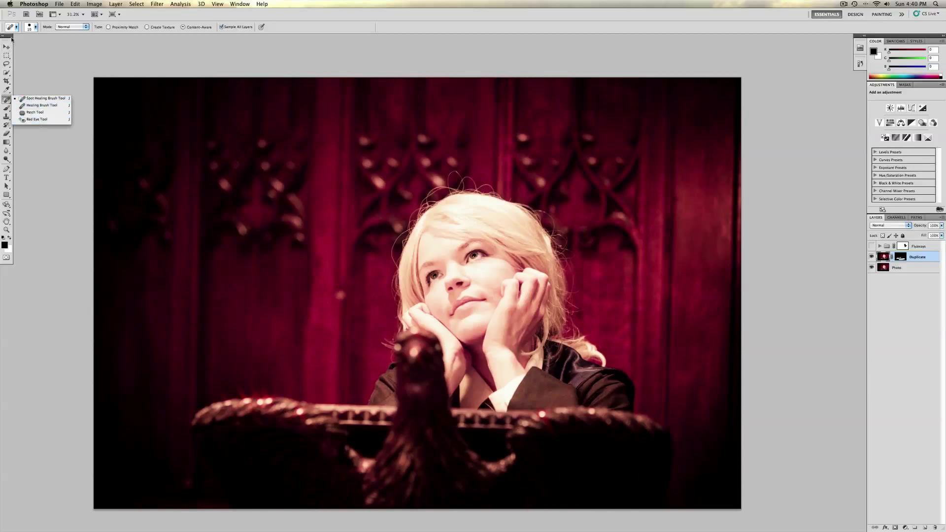
left_click(209, 72)
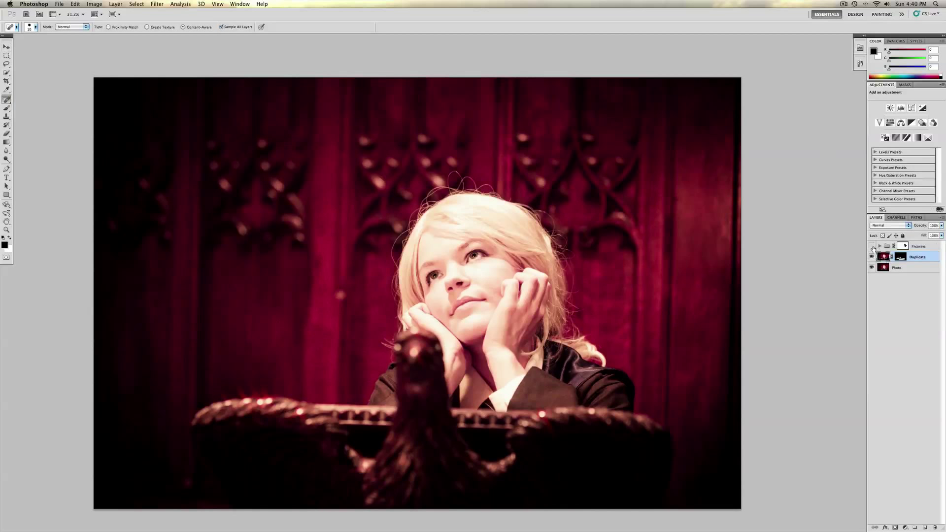
Step: Compare the portrait with the Flyaways group shown and hidden, leaving the group hidden
left_click(872, 246)
left_click(872, 247)
left_click(872, 246)
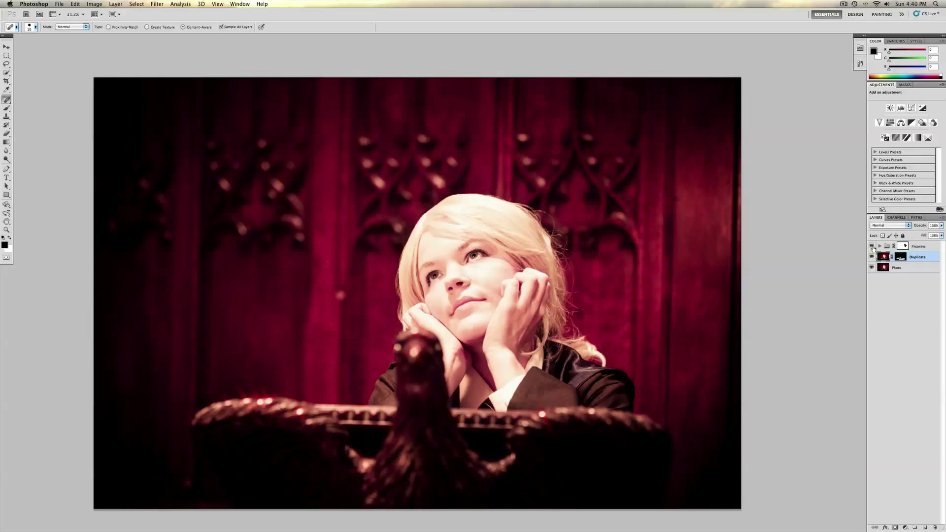
left_click(872, 246)
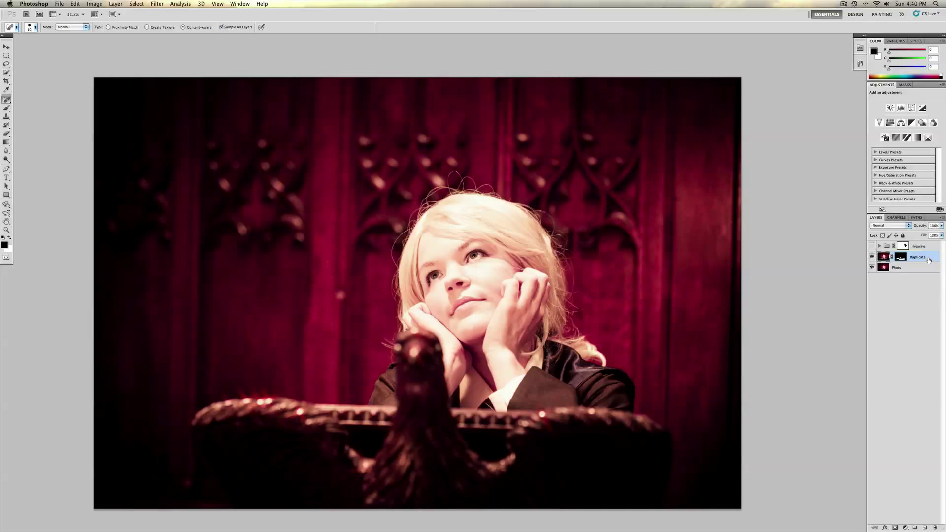
Step: Add a new empty layer above the Duplicate layer and switch to the Spot Healing Brush
left_click(924, 527)
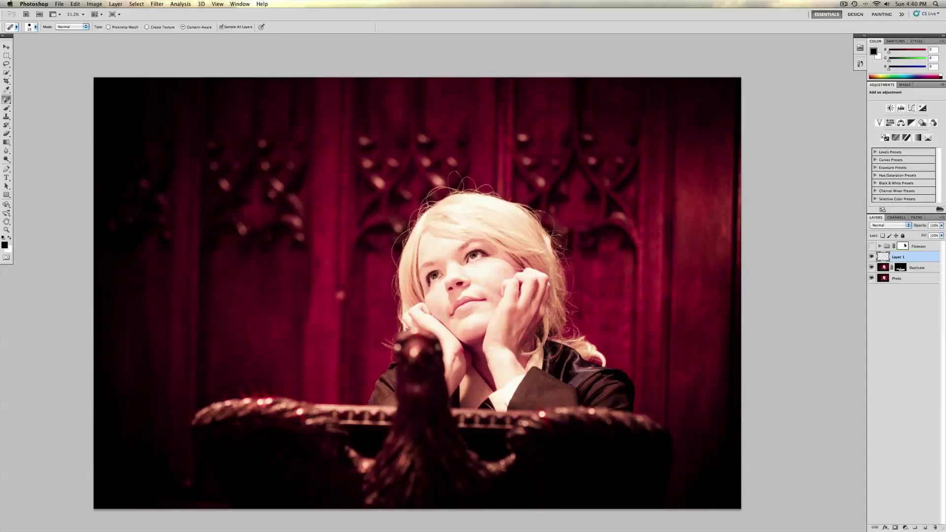
key("z")
mouse_move(380, 192)
left_mouse_down()
mouse_move(415, 217)
mouse_move(414, 246)
left_mouse_up()
scroll(403, 289, "down", 15)
scroll(403, 289, "right", 5)
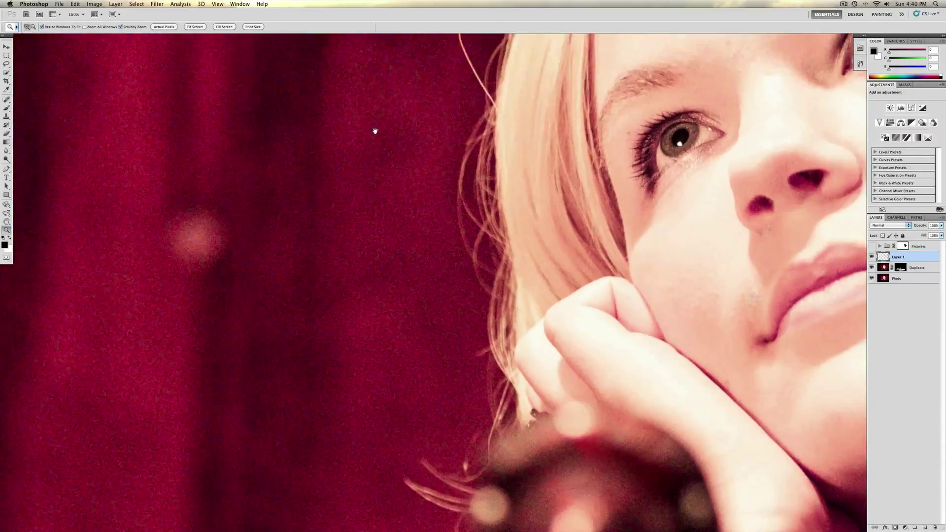
scroll(384, 160, "down", 2)
scroll(384, 161, "right", 2)
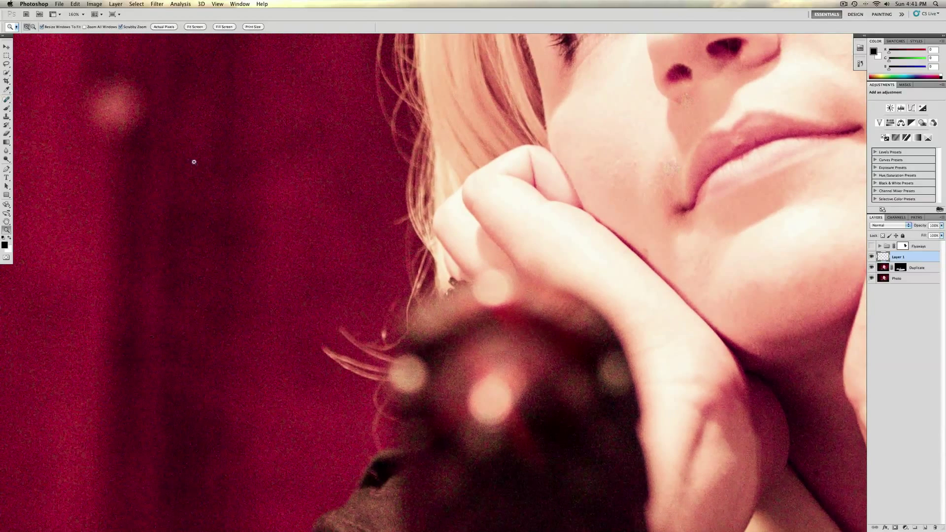
key("j")
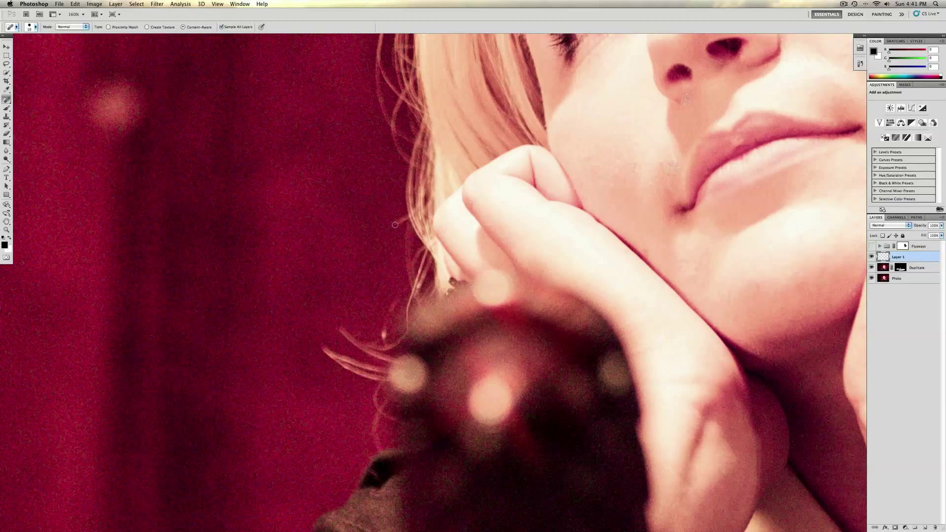
Step: Heal away the loose strands sticking out beside the carved lectern head, just above the coat shoulder
scroll(370, 379, "down", 5)
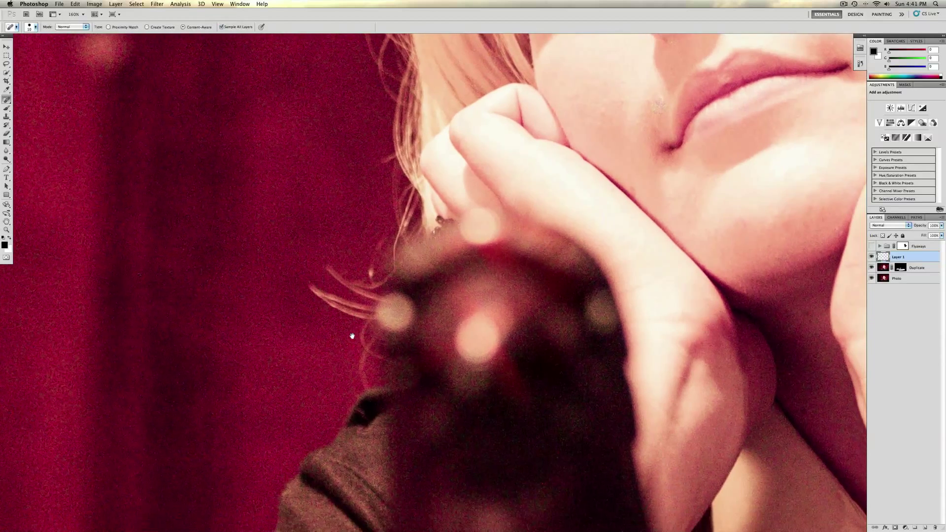
left_click_drag(352, 352, 349, 342)
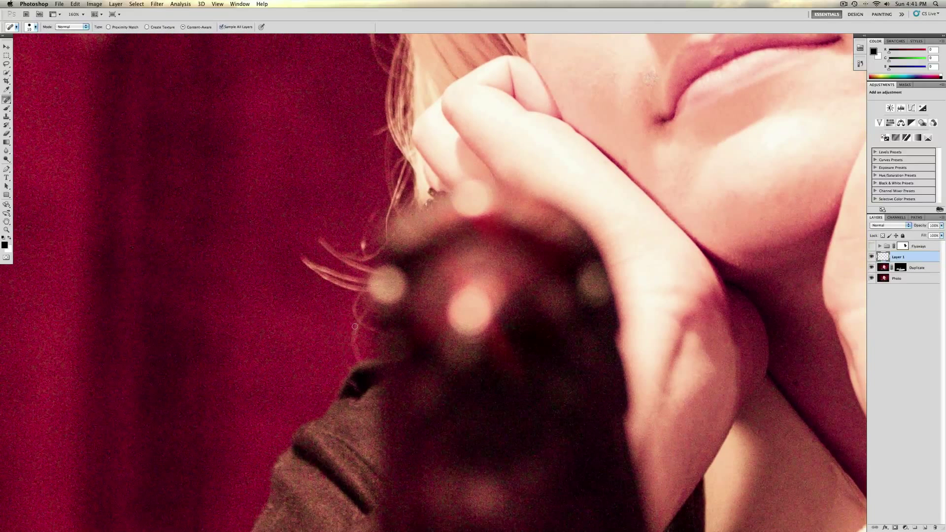
mouse_move(355, 352)
left_mouse_down()
mouse_move(355, 328)
mouse_move(356, 350)
left_mouse_up()
mouse_move(298, 258)
left_mouse_down()
mouse_move(325, 281)
mouse_move(352, 281)
left_mouse_up()
mouse_move(321, 237)
left_mouse_down()
mouse_move(352, 264)
mouse_move(313, 229)
left_mouse_up()
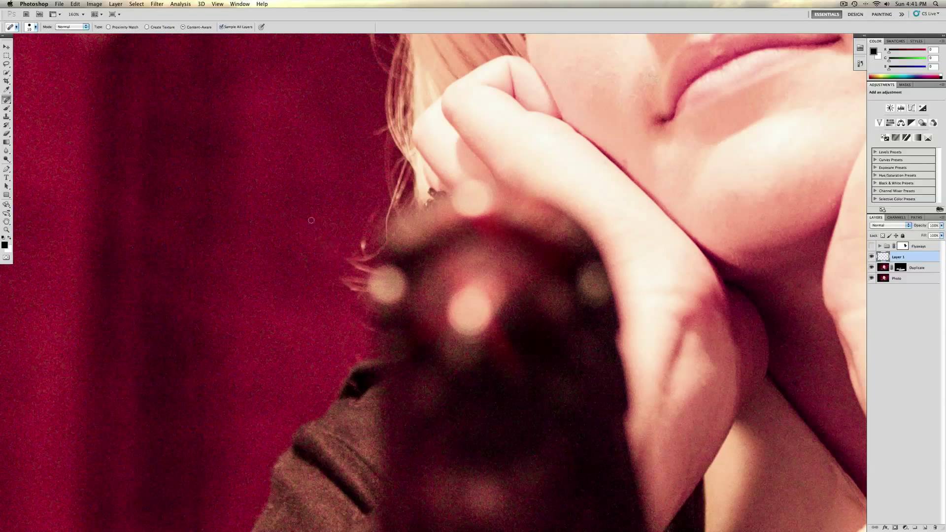
Step: Heal away the flyaway loops along the outer edge of the hair beside the cheek and raised hand
left_click_drag(381, 143, 389, 192)
mouse_move(363, 87)
left_mouse_down()
mouse_move(346, 122)
mouse_move(330, 223)
left_mouse_up()
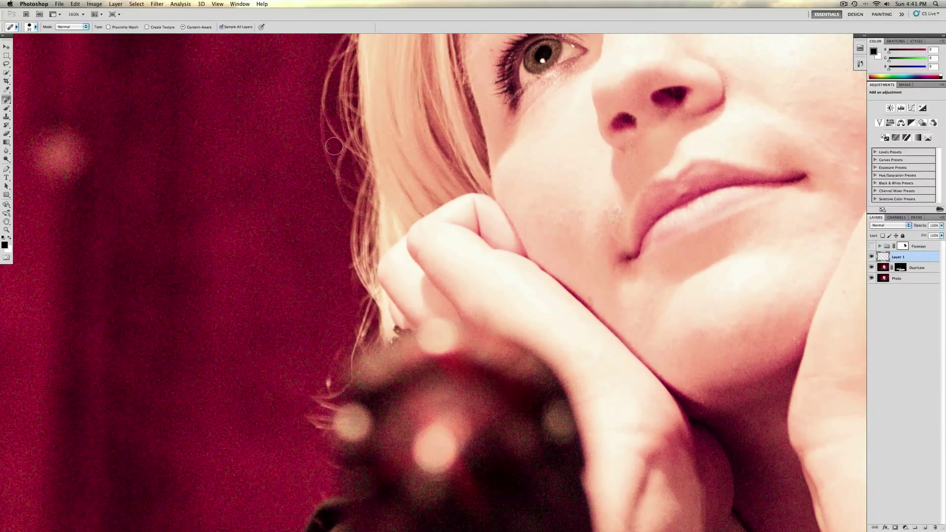
left_click_drag(347, 146, 344, 216)
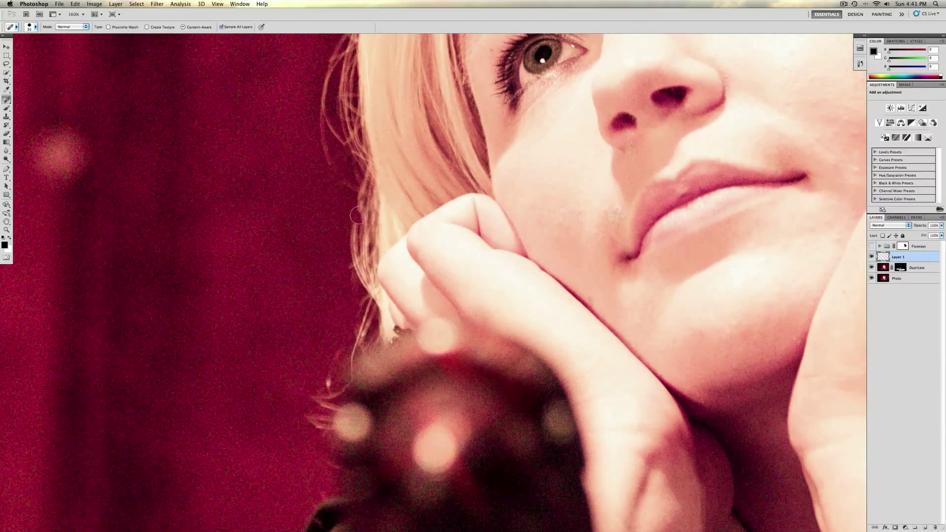
left_click_drag(379, 186, 378, 202)
left_click_drag(365, 246, 365, 259)
mouse_move(316, 353)
left_mouse_down()
mouse_move(302, 292)
mouse_move(316, 305)
mouse_move(313, 327)
mouse_move(313, 298)
left_mouse_up()
Step: Reduce the healing brush size and clean up the thin strand hanging below the hair near the lectern head
key("bracketleft")
key("bracketleft")
key("bracketleft")
mouse_move(297, 294)
left_mouse_down()
mouse_move(296, 325)
mouse_move(305, 320)
mouse_move(298, 311)
mouse_move(281, 382)
left_mouse_up()
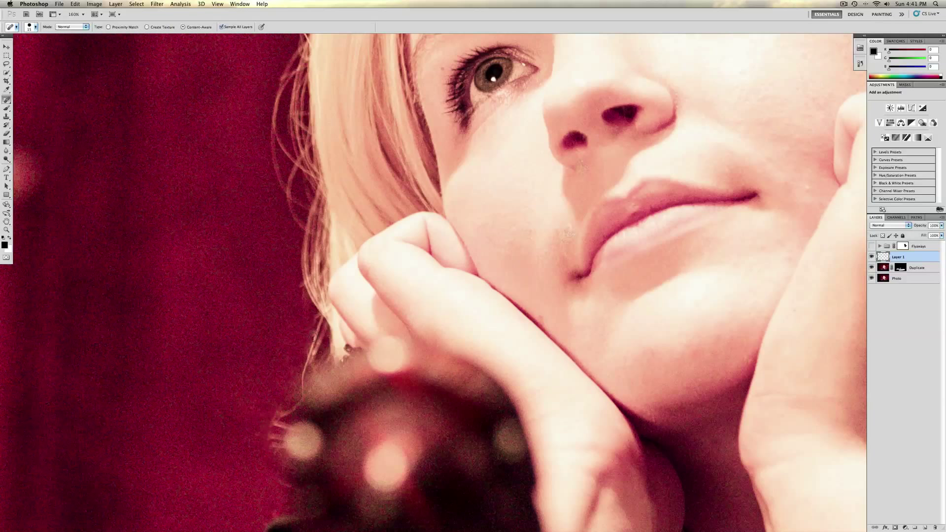
left_click_drag(307, 356, 303, 368)
Step: Heal away the thin curved hairs standing off the outer hair edge between eye and mouth level
scroll(306, 330, "up", 5)
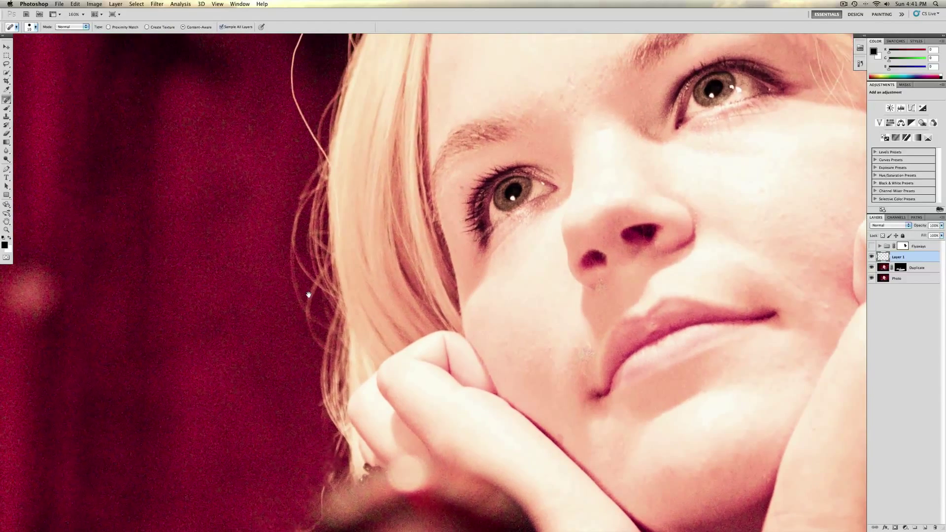
left_click_drag(312, 295, 314, 343)
left_click_drag(301, 218, 301, 315)
left_click_drag(296, 257, 317, 293)
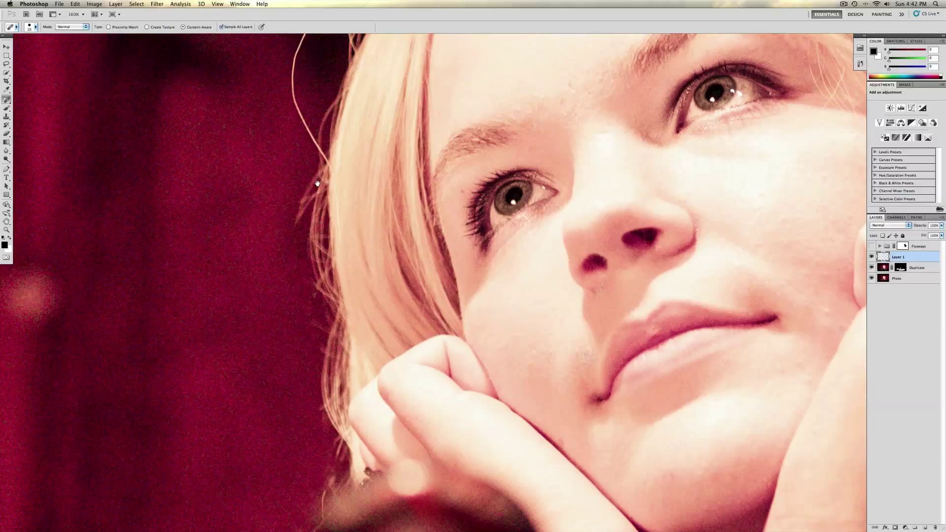
Step: Clean up the remaining short wisps along the outer hair edge beside the eye and cheek
scroll(318, 184, "up", 5)
scroll(297, 312, "down", 5)
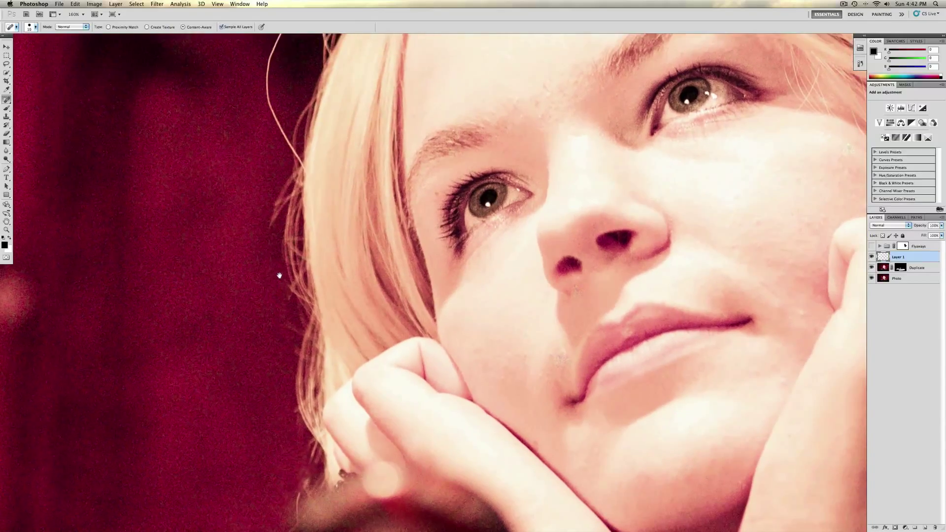
scroll(279, 275, "down", 2)
left_click_drag(291, 338, 292, 327)
scroll(288, 330, "up", 3)
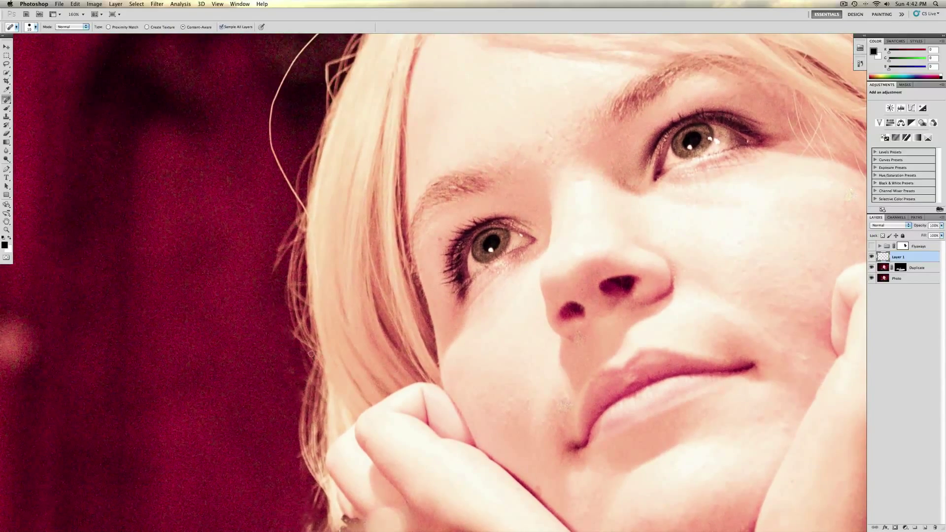
mouse_move(272, 281)
left_mouse_down()
mouse_move(285, 236)
mouse_move(280, 256)
left_mouse_up()
Step: Heal away the long curved strand arching out from the hair beside the forehead, including its leftover end
scroll(271, 306, "up", 5)
scroll(247, 296, "right", 2)
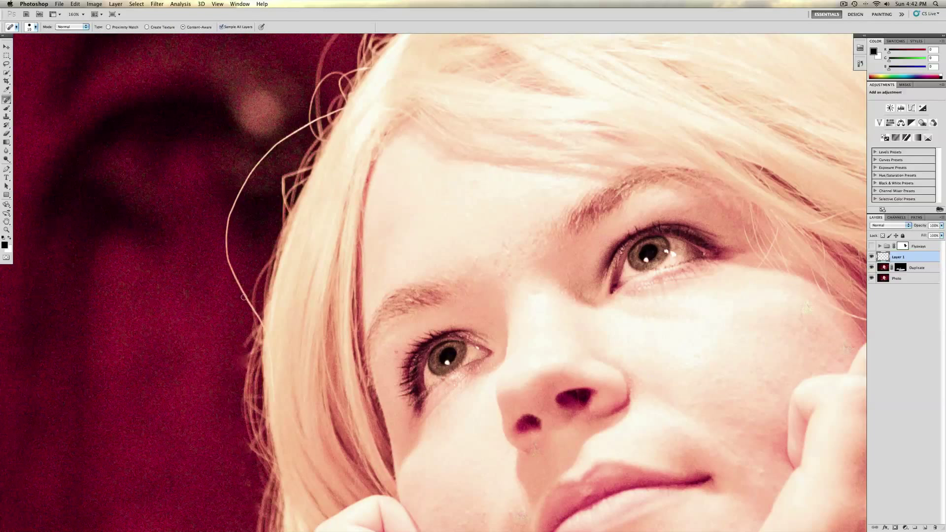
mouse_move(247, 297)
left_mouse_down()
mouse_move(225, 252)
mouse_move(230, 207)
mouse_move(263, 153)
mouse_move(300, 128)
left_mouse_up()
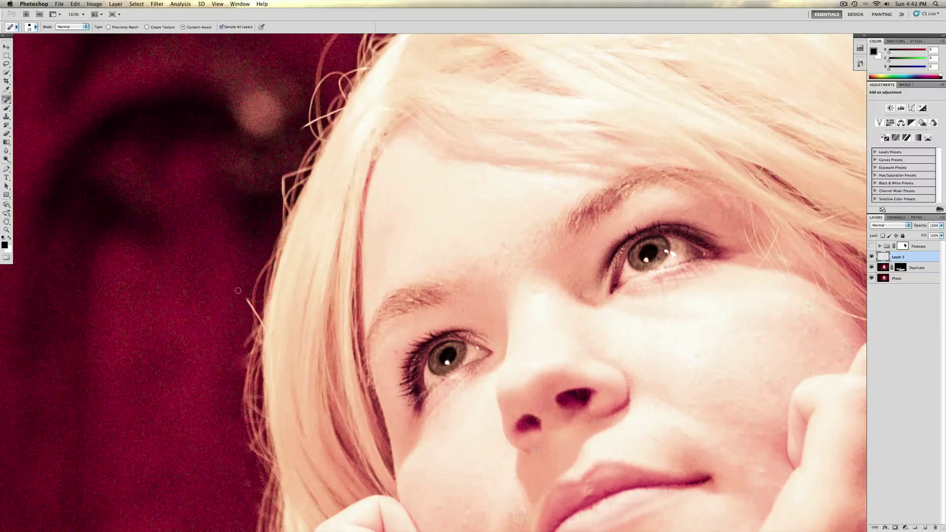
left_click_drag(250, 314, 252, 305)
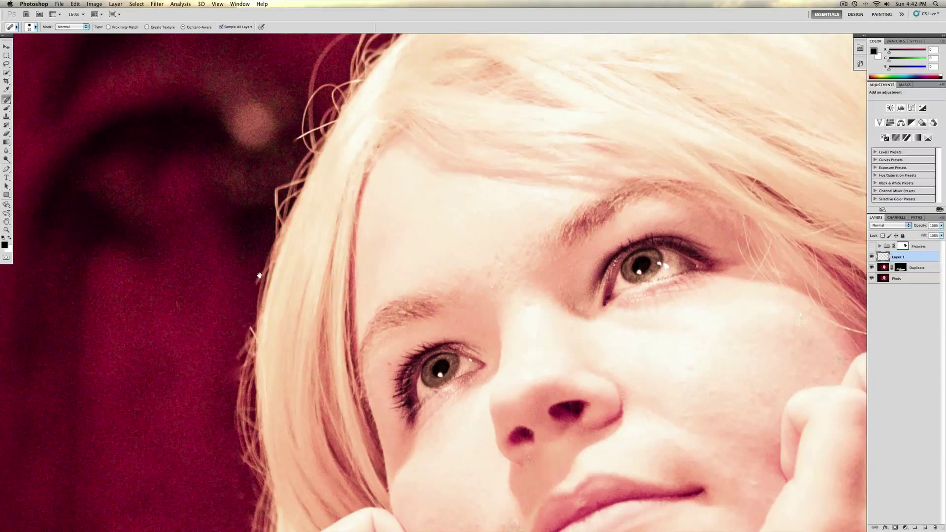
Step: Heal away the wisps and looping flyaways from the hairline beside the forehead up to the crown
scroll(246, 281, "up", 5)
mouse_move(225, 286)
left_mouse_down()
mouse_move(224, 303)
mouse_move(233, 287)
mouse_move(221, 331)
mouse_move(232, 301)
mouse_move(232, 336)
left_mouse_up()
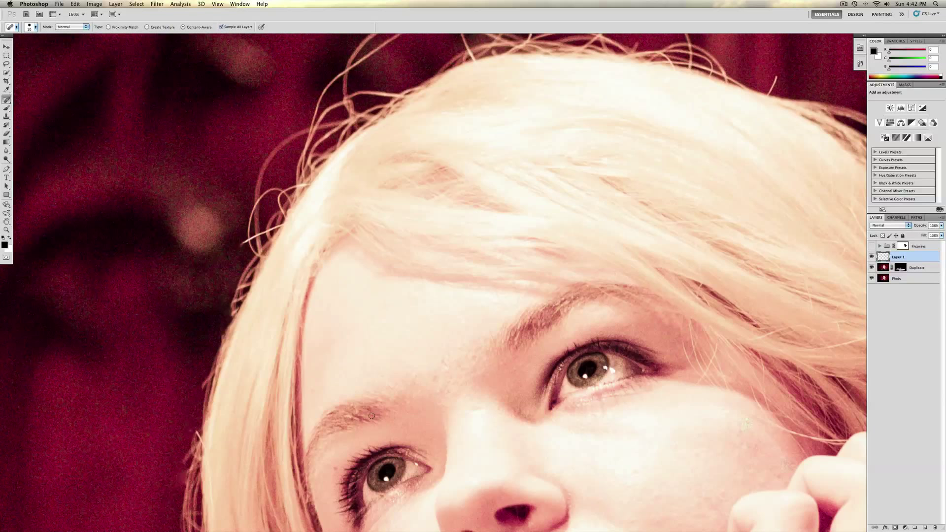
mouse_move(228, 289)
left_mouse_down()
mouse_move(229, 310)
mouse_move(247, 280)
mouse_move(228, 334)
left_mouse_up()
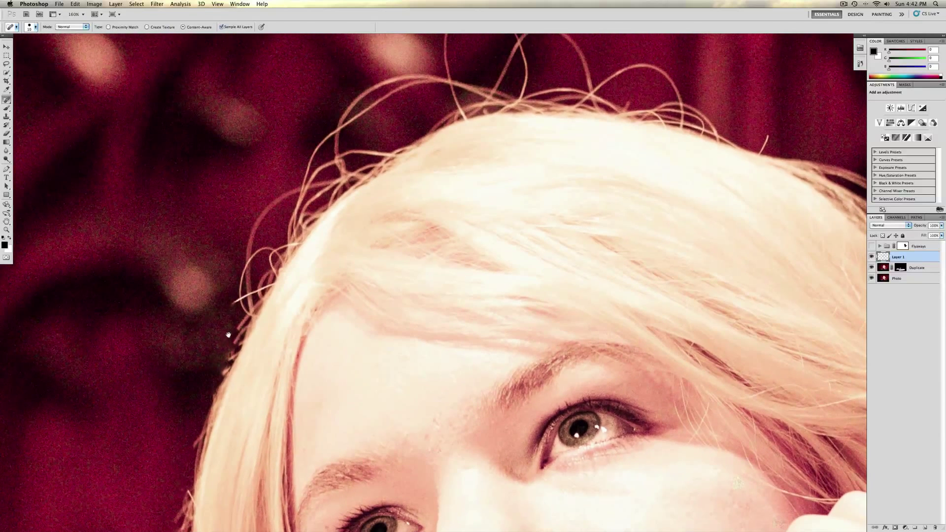
mouse_move(236, 302)
left_mouse_down()
mouse_move(246, 266)
mouse_move(271, 246)
mouse_move(241, 301)
mouse_move(249, 303)
mouse_move(207, 348)
left_mouse_up()
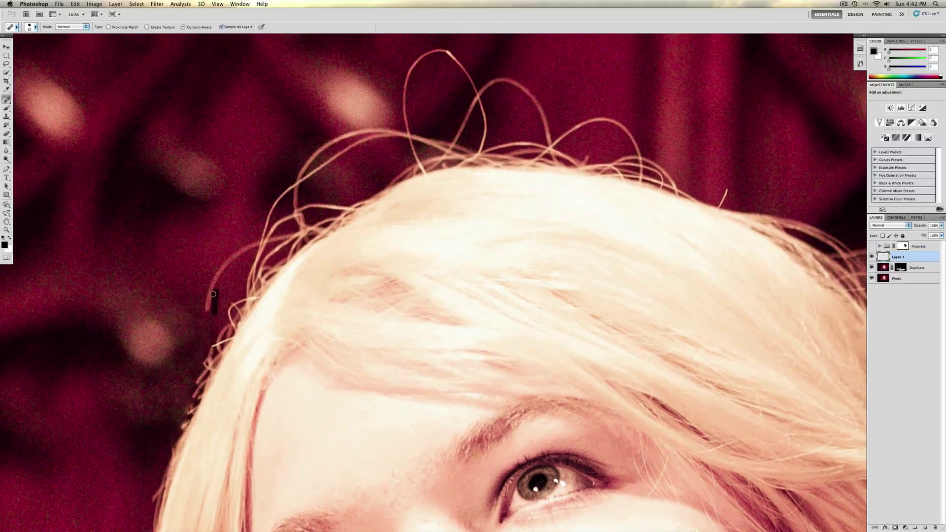
mouse_move(210, 311)
left_mouse_down()
mouse_move(213, 274)
mouse_move(248, 244)
mouse_move(203, 314)
mouse_move(234, 255)
mouse_move(209, 310)
mouse_move(237, 282)
left_mouse_up()
mouse_move(214, 307)
left_mouse_down()
mouse_move(194, 340)
mouse_move(240, 302)
mouse_move(185, 346)
mouse_move(212, 347)
mouse_move(224, 288)
mouse_move(293, 250)
mouse_move(241, 262)
mouse_move(223, 281)
mouse_move(230, 322)
mouse_move(266, 323)
left_mouse_up()
left_click_drag(255, 288, 130, 340)
mouse_move(178, 303)
left_mouse_down()
mouse_move(232, 311)
mouse_move(263, 277)
mouse_move(258, 240)
mouse_move(230, 222)
mouse_move(195, 264)
mouse_move(199, 313)
left_mouse_up()
Step: Enlarge the healing brush and remove the looping hairs and the short stray strand on top of the head
key("]")
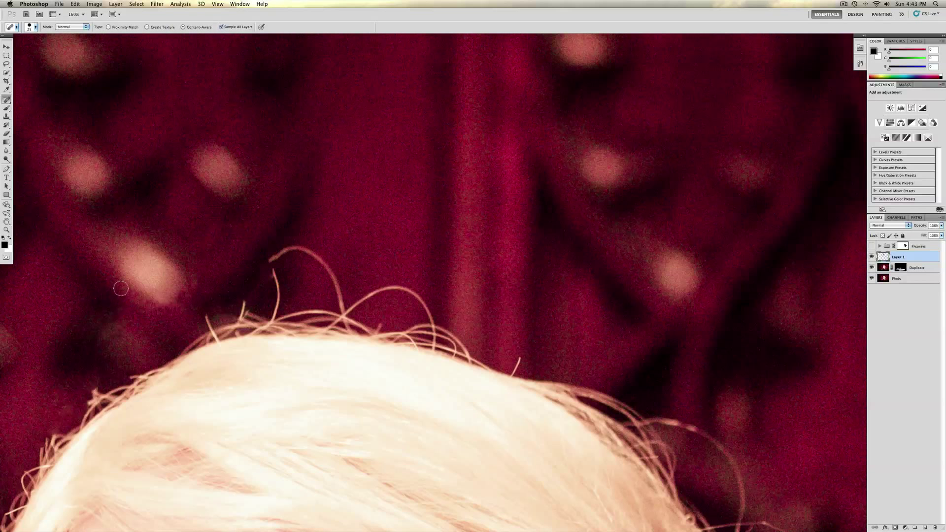
mouse_move(270, 262)
left_mouse_down()
mouse_move(305, 251)
mouse_move(349, 297)
mouse_move(396, 285)
mouse_move(433, 311)
left_mouse_up()
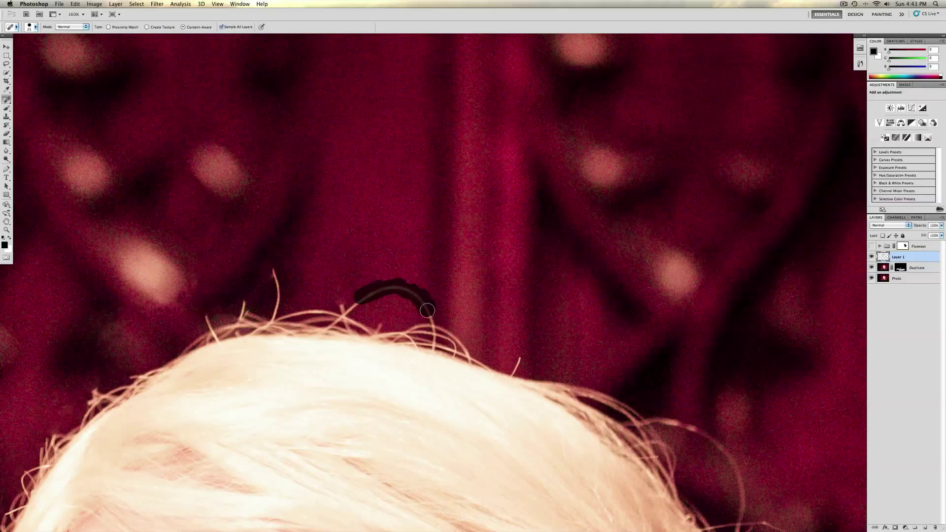
mouse_move(275, 263)
left_mouse_down()
mouse_move(277, 295)
mouse_move(284, 272)
mouse_move(225, 279)
mouse_move(147, 225)
left_mouse_up()
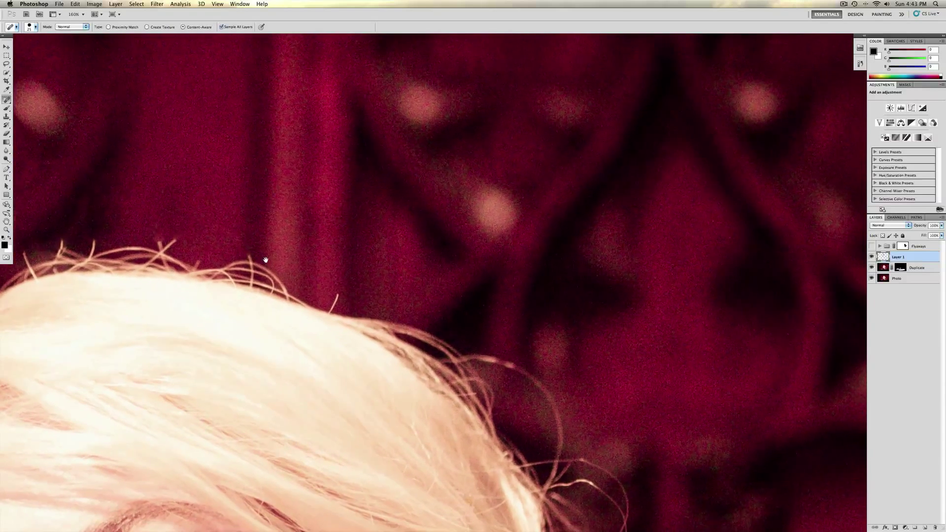
mouse_move(232, 258)
left_mouse_down()
mouse_move(270, 263)
mouse_move(250, 267)
mouse_move(282, 282)
left_mouse_up()
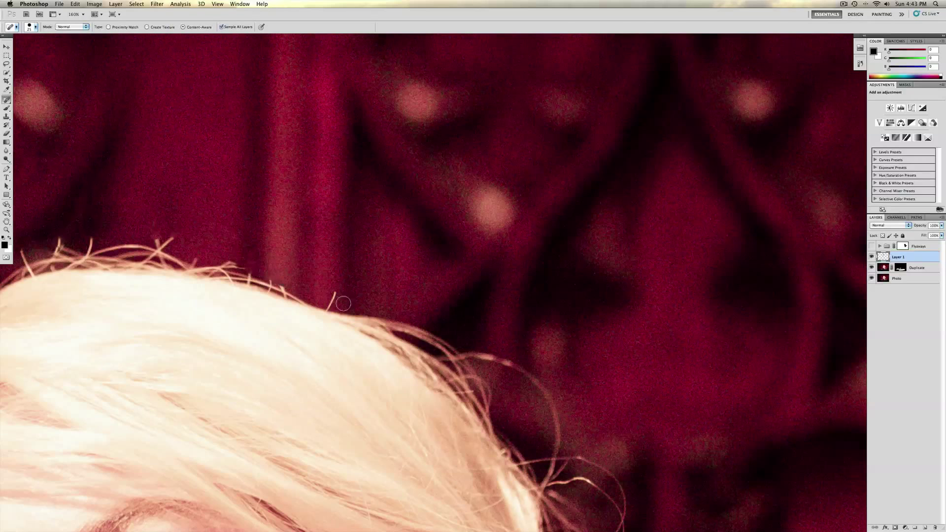
left_click_drag(335, 293, 329, 308)
Step: Heal the leftover smudges and spots in the background just above the crown
left_click_drag(69, 330, 486, 322)
mouse_move(532, 231)
left_mouse_down()
mouse_move(619, 238)
mouse_move(600, 223)
mouse_move(610, 241)
mouse_move(576, 231)
mouse_move(452, 244)
mouse_move(542, 244)
left_mouse_up()
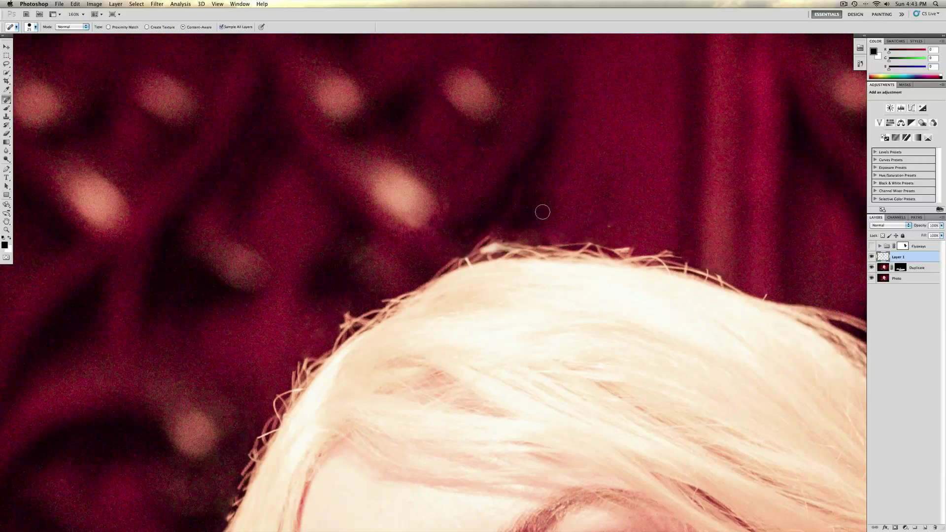
mouse_move(473, 242)
left_mouse_down()
mouse_move(503, 240)
mouse_move(458, 253)
mouse_move(512, 242)
mouse_move(435, 262)
mouse_move(497, 246)
left_mouse_up()
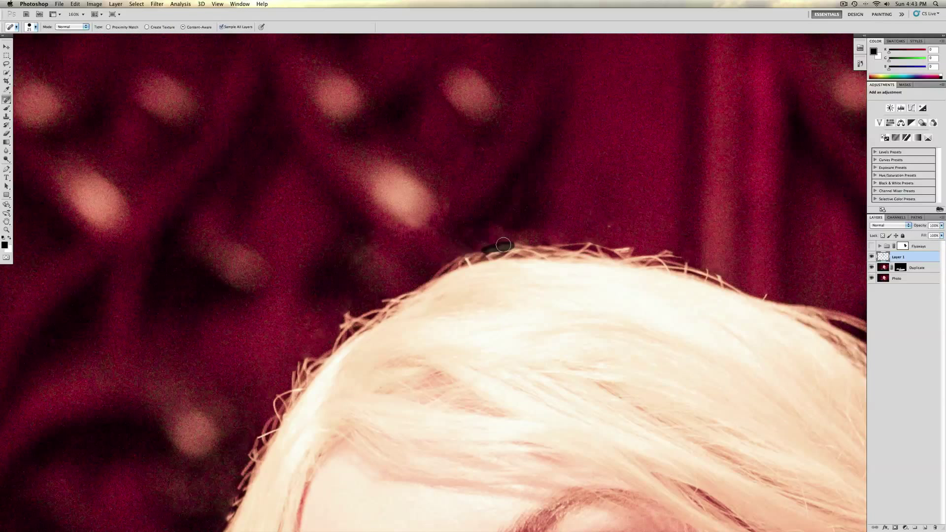
mouse_move(560, 243)
left_mouse_down()
mouse_move(608, 228)
mouse_move(553, 240)
left_mouse_up()
left_click(606, 226)
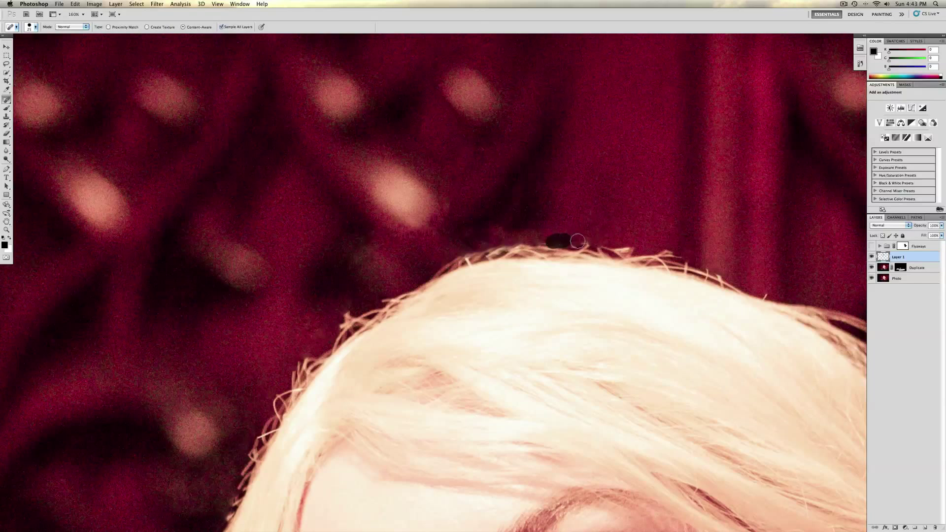
Step: Compare the portrait with the healing layer hidden and shown, leaving the layer visible
left_click_drag(461, 266, 435, 262)
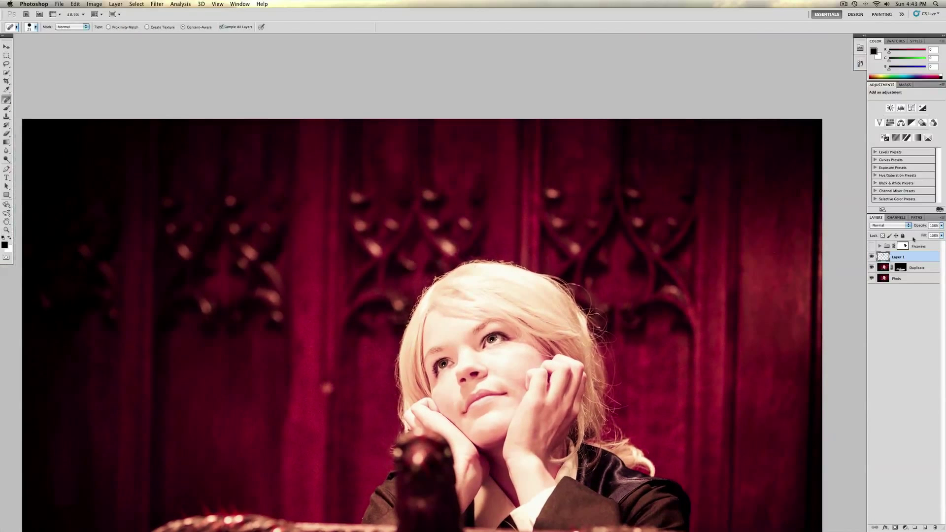
left_click(871, 257)
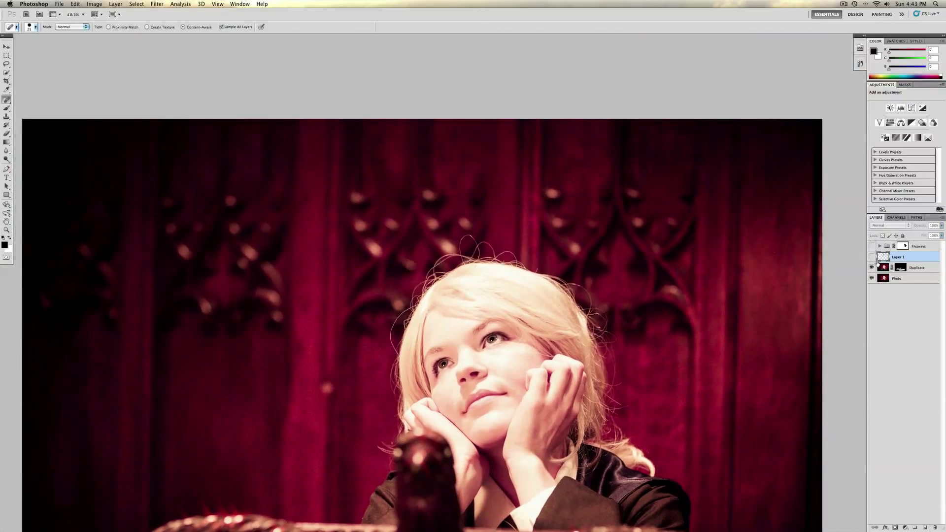
left_click(872, 256)
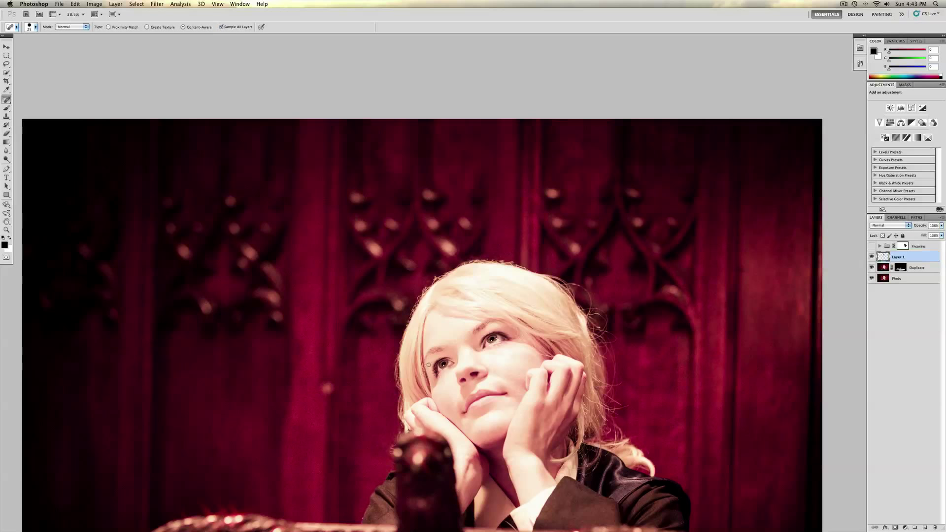
Step: Rename the healing layer "spot heal" and add a new layer above it named "clone darken"
double_click(896, 257)
type("spot heal")
key("Return")
left_click(925, 527)
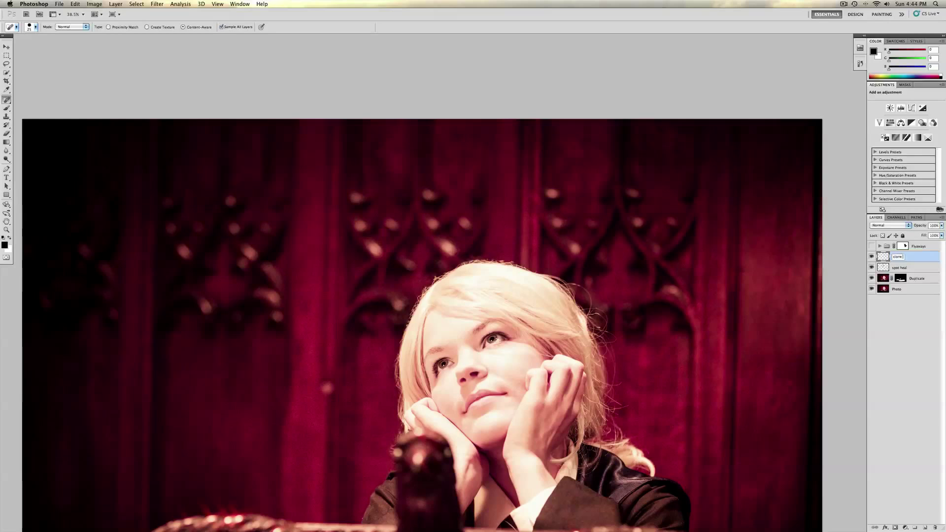
key("Return")
Step: Set up the Clone Stamp with Darken mode and 42% opacity for work on the hair edge near the hand
scroll(411, 415, "up", 5)
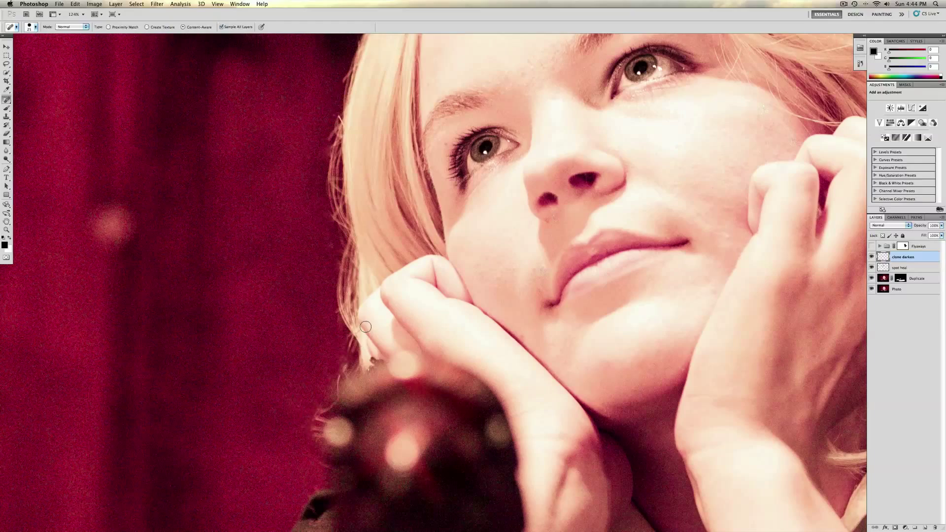
left_click_drag(362, 322, 351, 357)
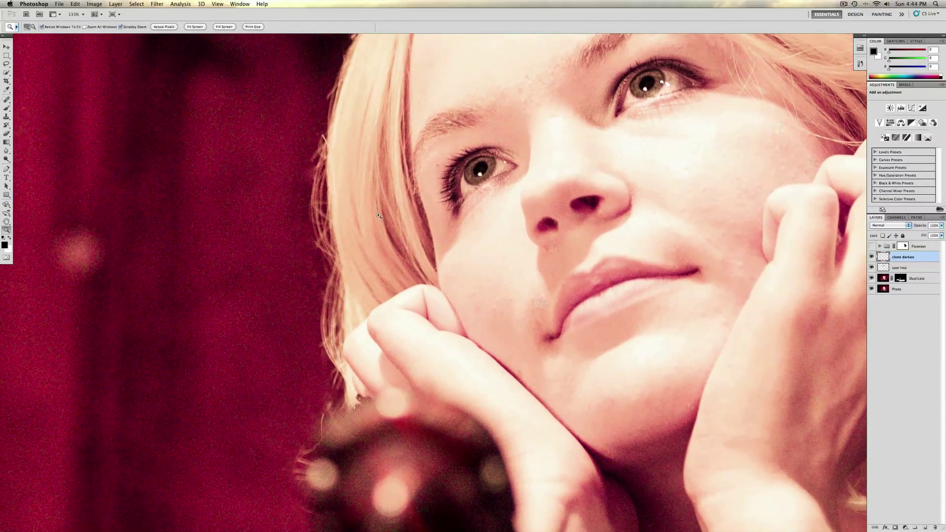
key("s")
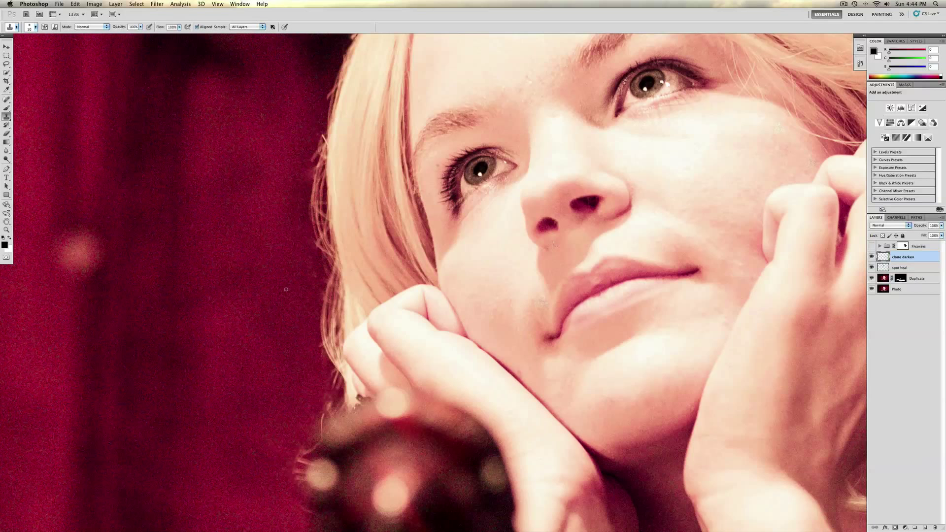
key("bracketleft")
scroll(288, 404, "down", 5)
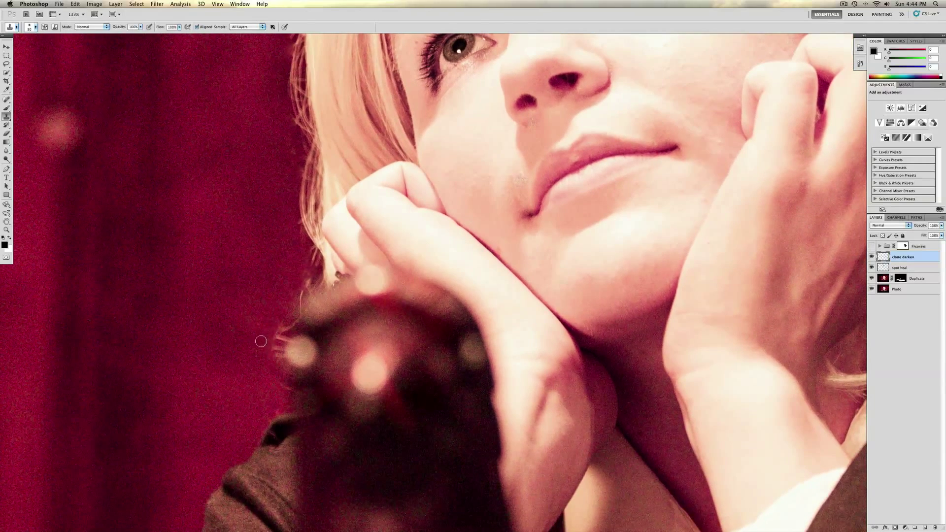
key("alt")
left_click(92, 27)
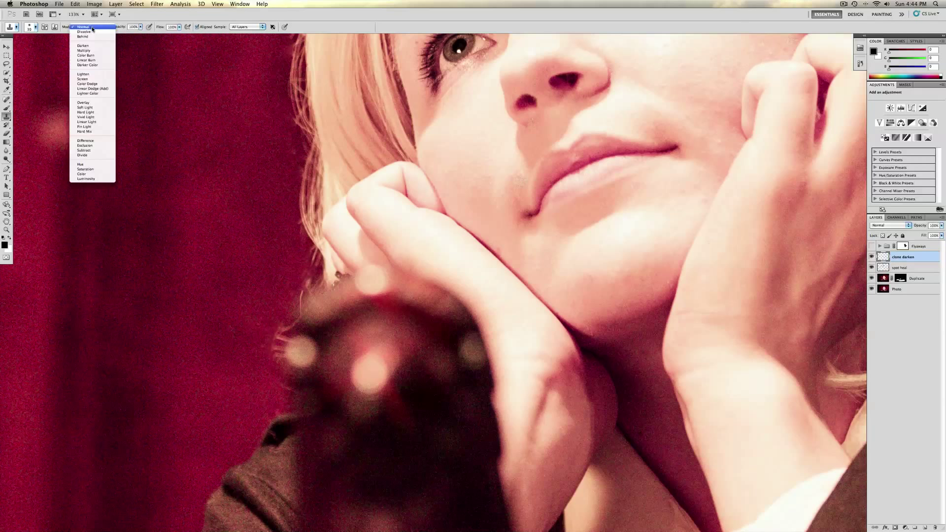
left_click(85, 46)
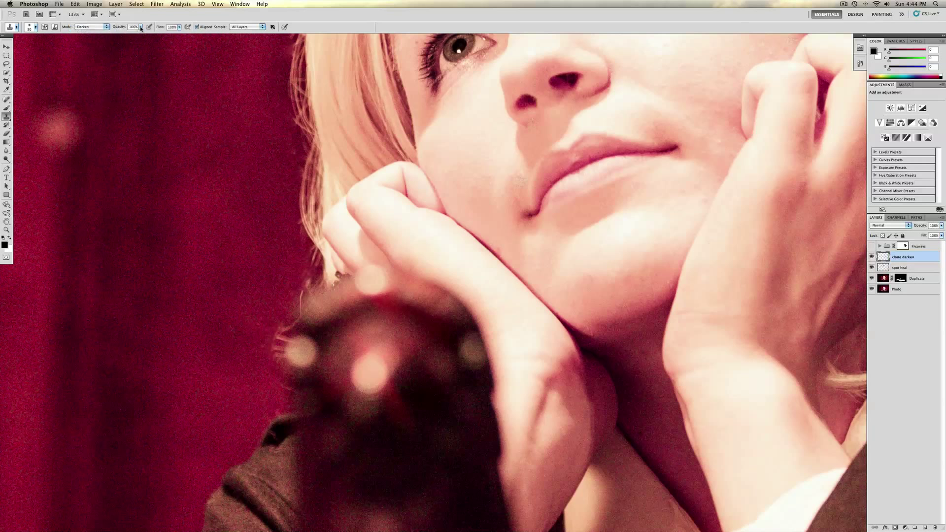
left_click_drag(140, 28, 131, 37)
Step: Clone background over the stray wisps beside the blurred carved knob, sampling from all layers
left_click(282, 320)
left_click_drag(285, 321, 267, 360)
left_click(141, 27)
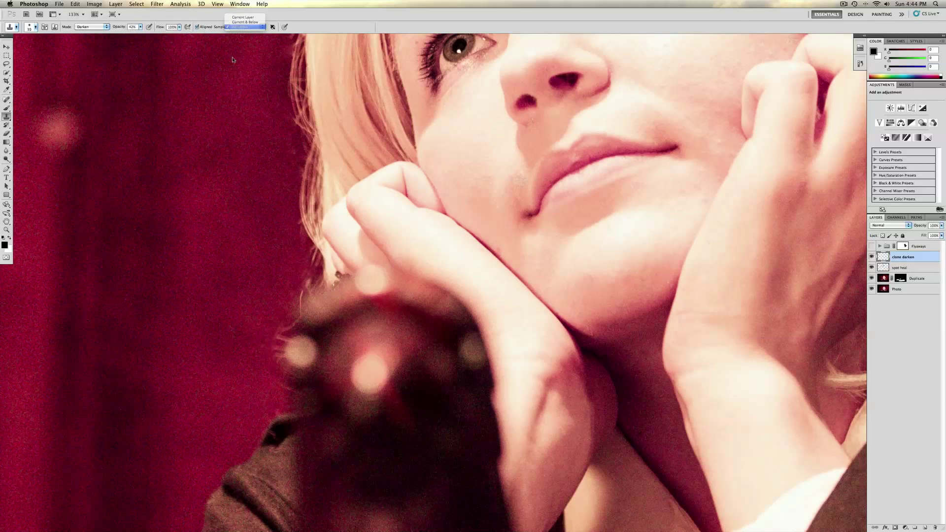
mouse_move(252, 314)
left_mouse_down()
mouse_move(262, 350)
mouse_move(280, 321)
mouse_move(269, 355)
mouse_move(310, 260)
mouse_move(265, 247)
mouse_move(231, 332)
mouse_move(250, 228)
mouse_move(253, 328)
left_mouse_up()
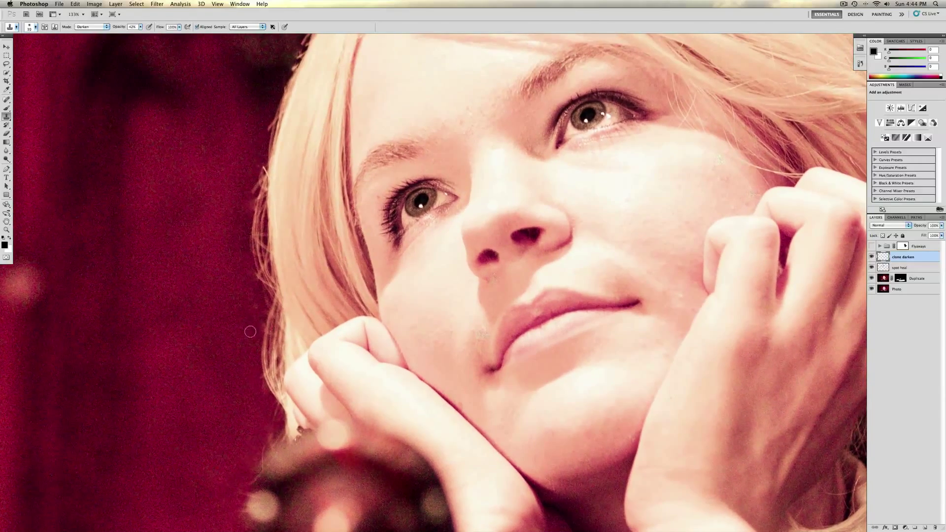
Step: Shrink the clone brush and darken the loose strands along the hair edge just above the hand
scroll(238, 309, "up", 4)
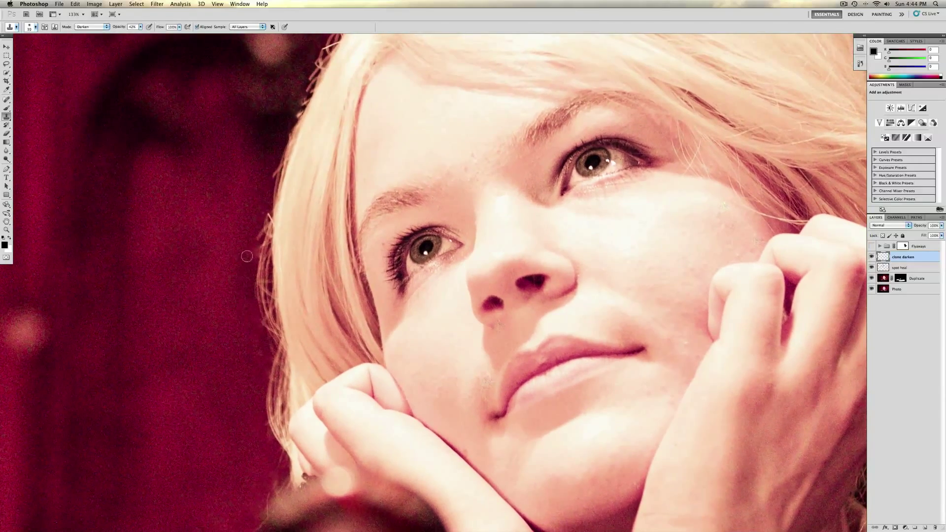
scroll(267, 287, "down", 3)
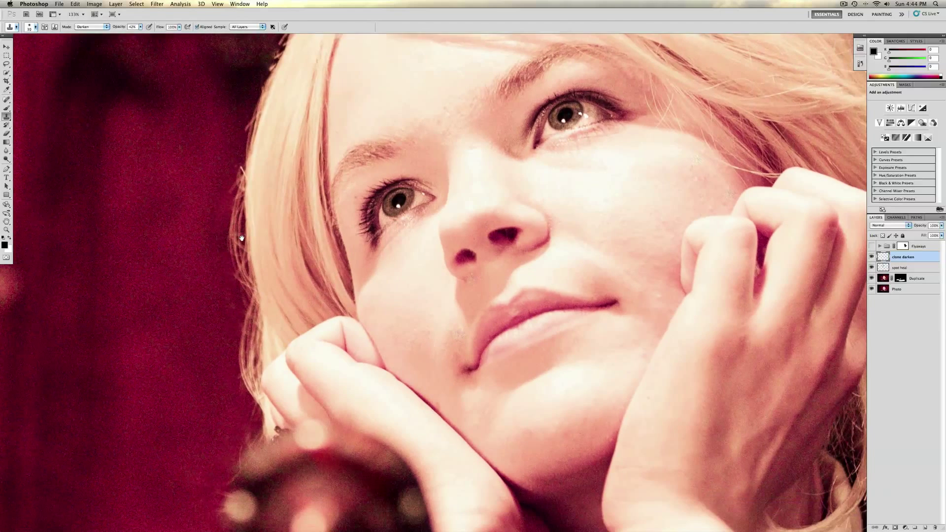
key("bracketleft")
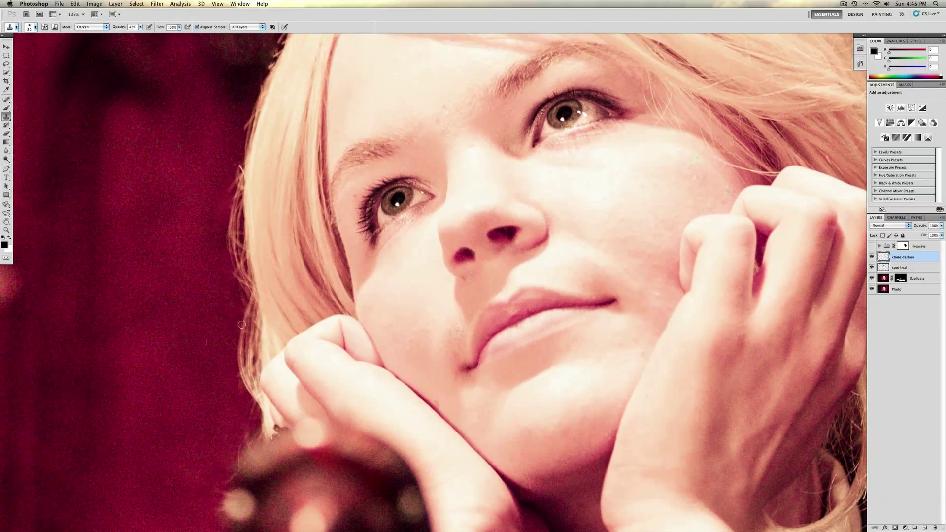
mouse_move(237, 316)
left_mouse_down()
mouse_move(246, 365)
mouse_move(247, 317)
mouse_move(246, 386)
left_mouse_up()
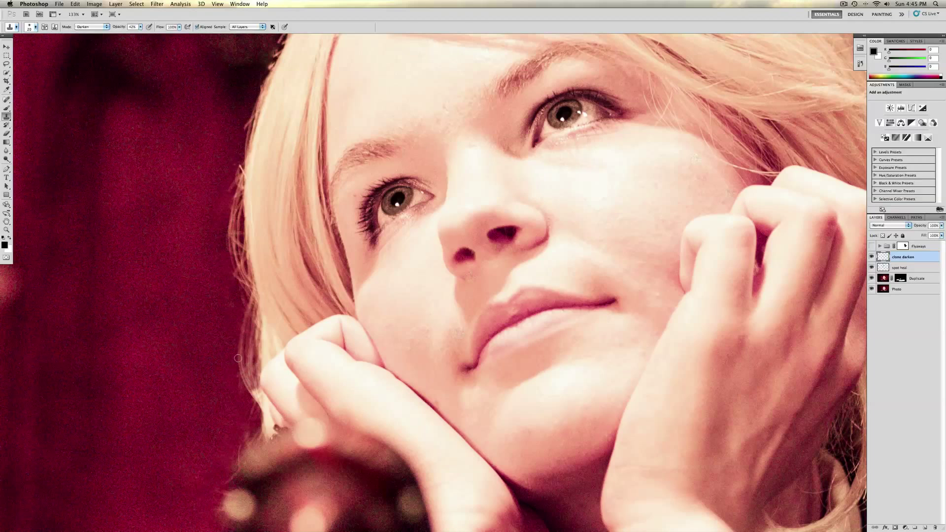
Step: Clone background over the flyaways along the outer hair edge from beside the eye up past the forehead
scroll(241, 354, "up", 8)
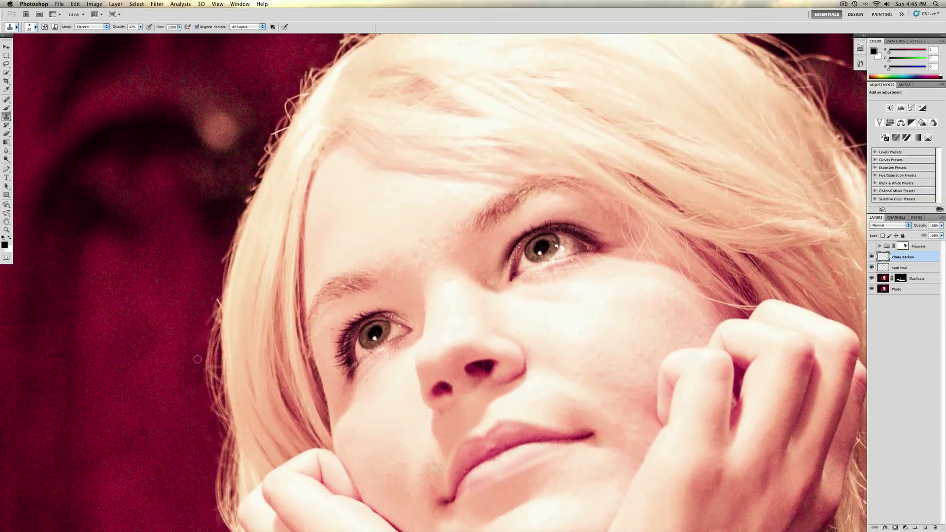
key("bracketleft")
scroll(204, 303, "up", 3)
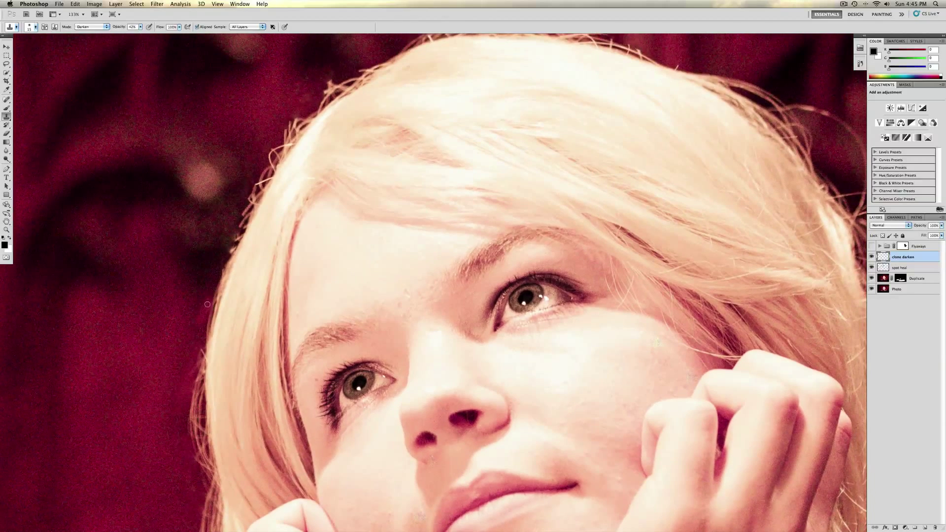
scroll(209, 268, "up", 6)
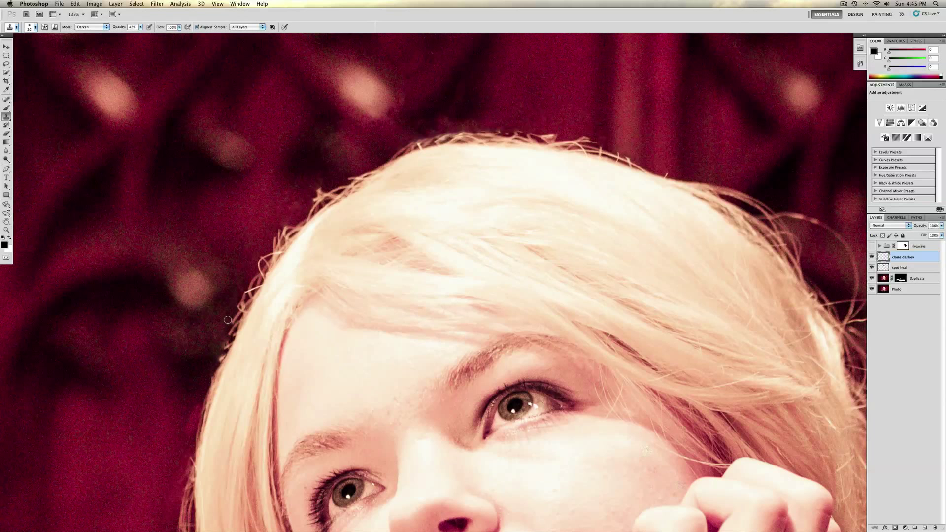
mouse_move(222, 309)
left_mouse_down()
mouse_move(216, 360)
mouse_move(261, 260)
left_mouse_up()
mouse_move(280, 229)
left_mouse_down()
mouse_move(290, 219)
mouse_move(255, 278)
left_mouse_up()
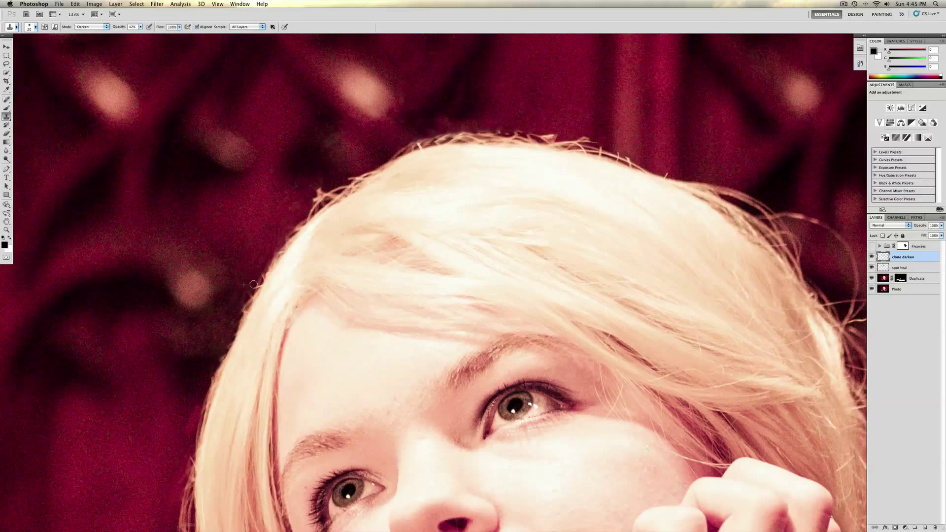
mouse_move(285, 229)
left_mouse_down()
mouse_move(320, 187)
mouse_move(303, 209)
mouse_move(322, 198)
mouse_move(316, 188)
mouse_move(299, 215)
left_mouse_up()
Step: Try cloning background over the wisps along the top of the head and step back through the strokes
key("z")
mouse_move(280, 266)
left_mouse_down()
mouse_move(306, 270)
mouse_move(291, 295)
mouse_move(321, 328)
left_mouse_up()
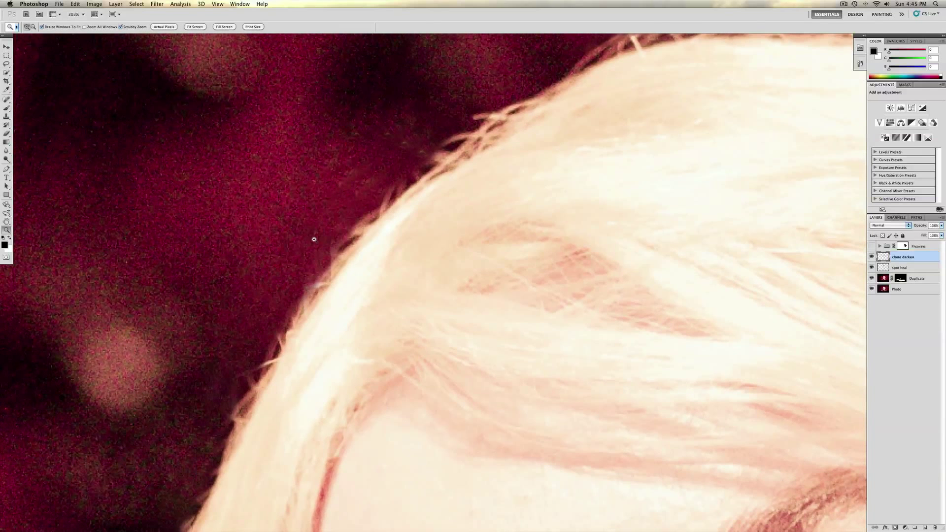
left_click_drag(345, 268, 313, 282)
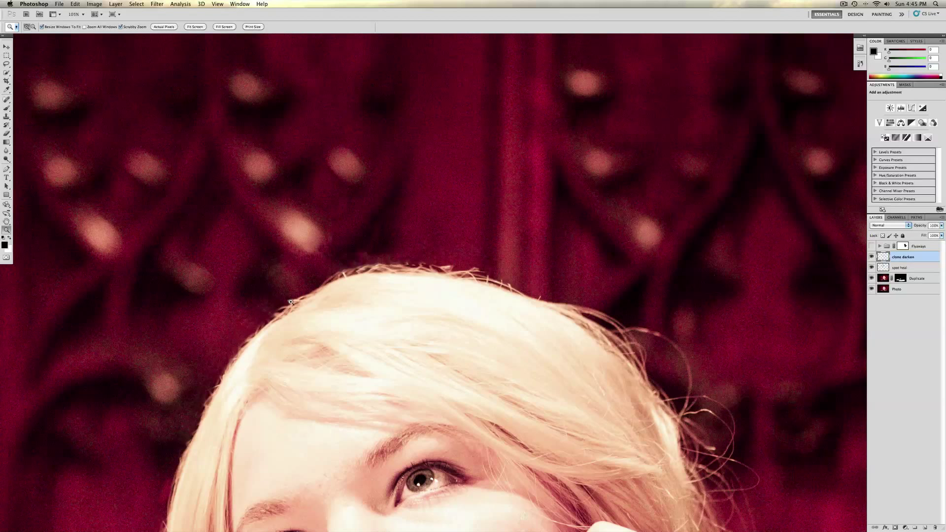
key("s")
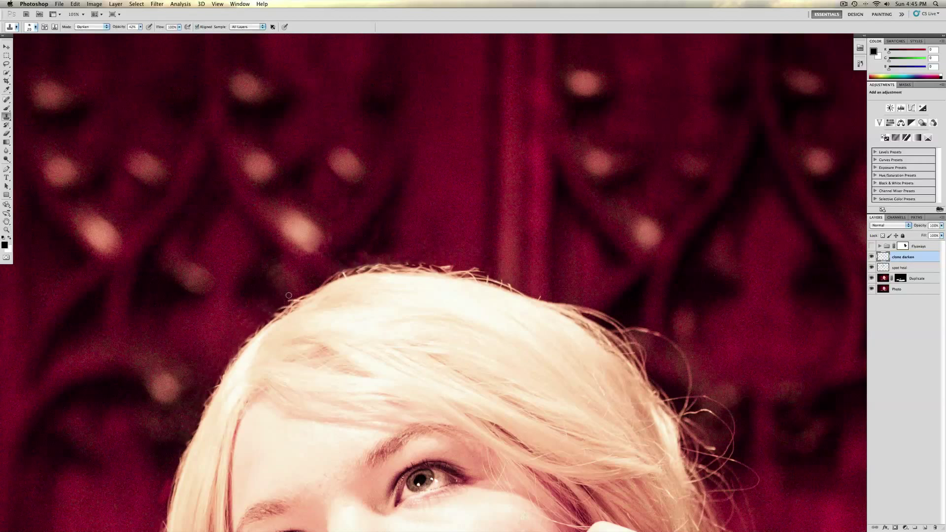
mouse_move(289, 296)
left_mouse_down()
mouse_move(266, 314)
mouse_move(327, 273)
mouse_move(395, 256)
mouse_move(427, 261)
left_mouse_up()
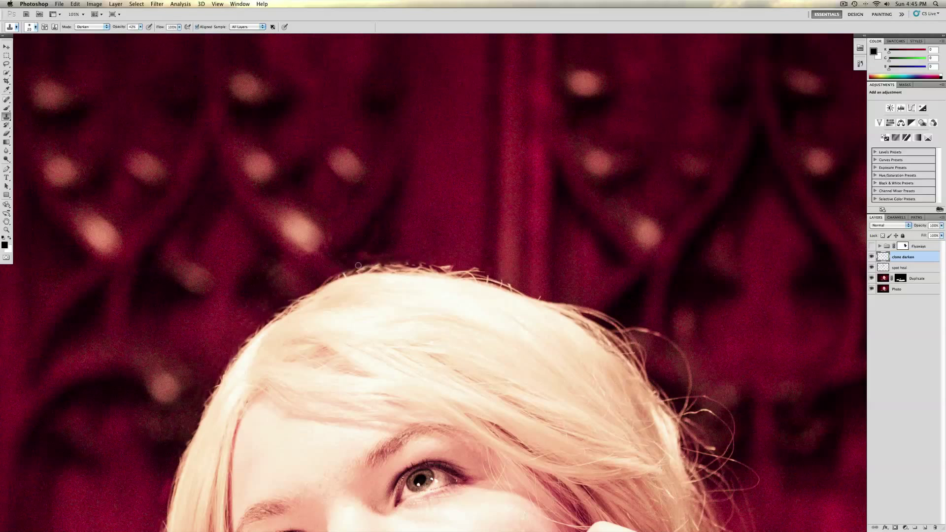
left_click(75, 4)
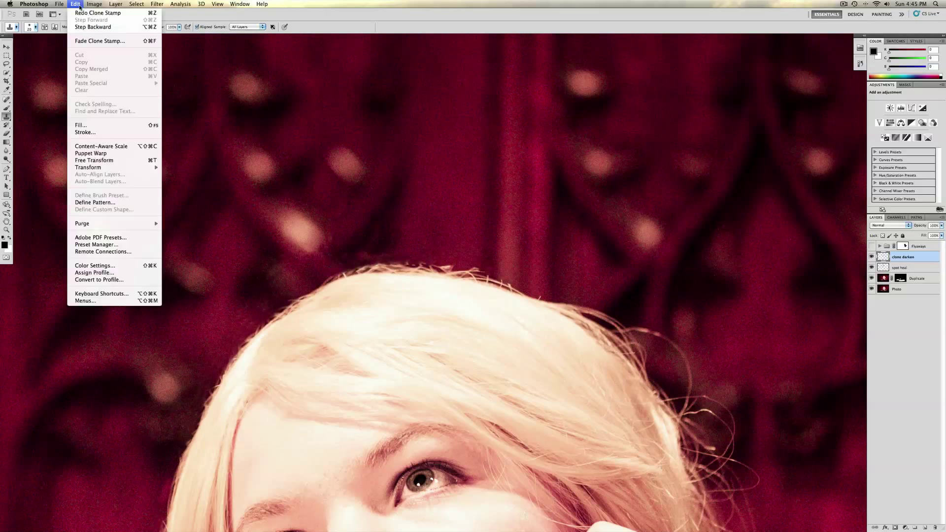
left_click(88, 27)
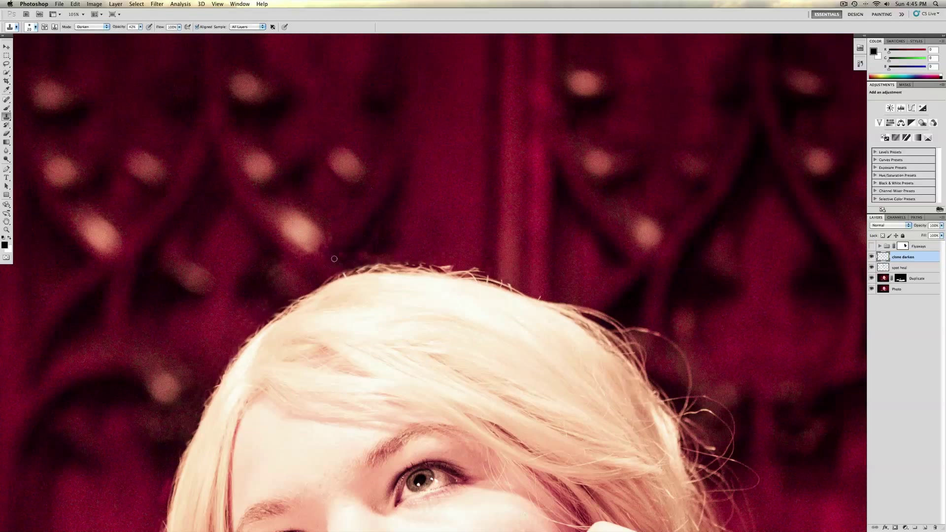
Step: Clone background over the wisps along the crown and down the curve of the hair towards the forehead
mouse_move(351, 267)
left_mouse_down()
mouse_move(399, 255)
mouse_move(473, 270)
mouse_move(432, 257)
mouse_move(448, 267)
mouse_move(335, 272)
left_mouse_up()
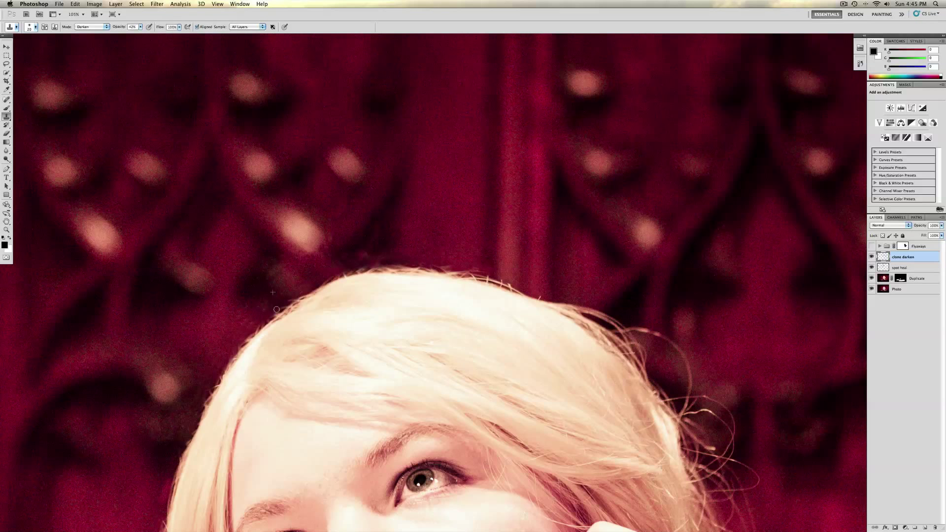
left_click_drag(276, 309, 237, 334)
left_click(75, 4)
key("Escape")
Step: Compare the whole portrait with the "clone darken" layer hidden and shown, leaving the layer visible
key("z")
left_click_drag(353, 306, 275, 315)
key("s")
mouse_move(314, 413)
left_mouse_down()
mouse_move(360, 282)
mouse_move(492, 286)
mouse_move(345, 291)
mouse_move(585, 298)
left_mouse_up()
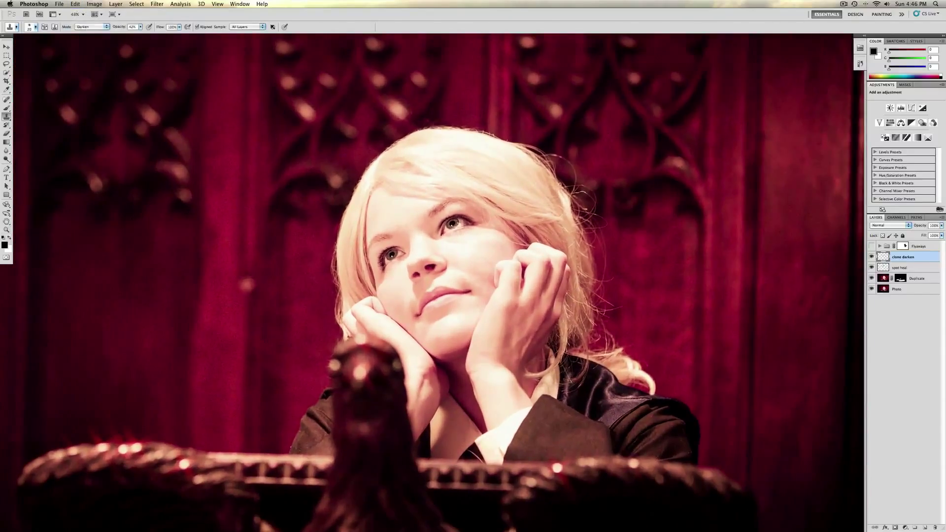
left_click(872, 257)
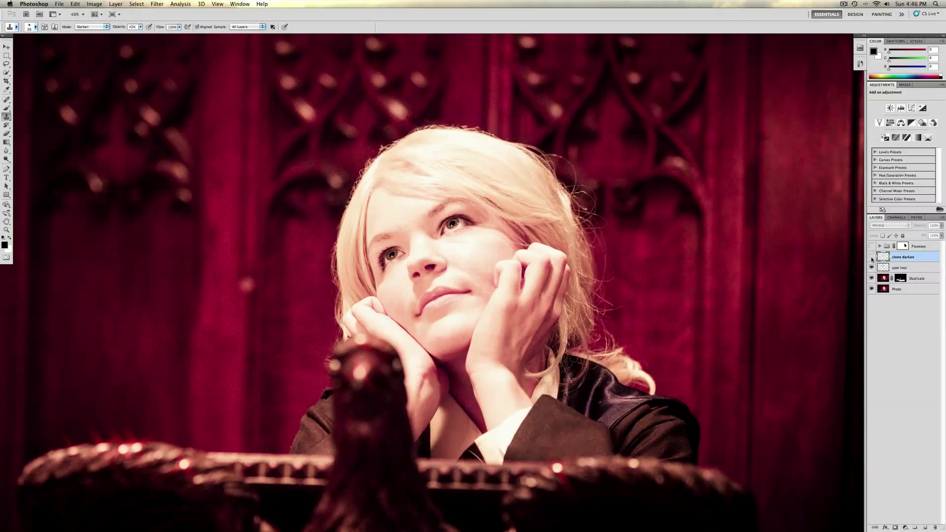
left_click(871, 256)
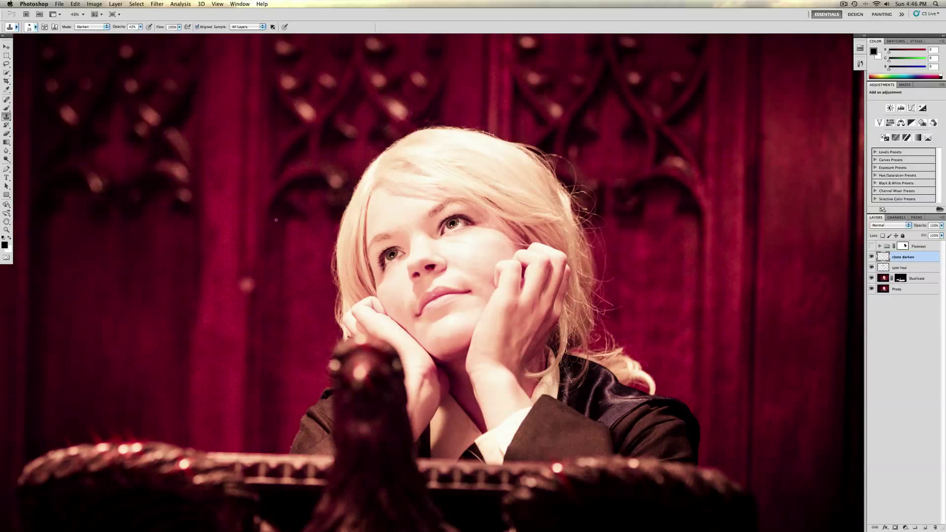
Step: Add a new layer above "clone darken" and name it "clone 100%"
key("z")
left_click_drag(288, 274, 318, 294)
left_click_drag(385, 372, 314, 230)
key("z")
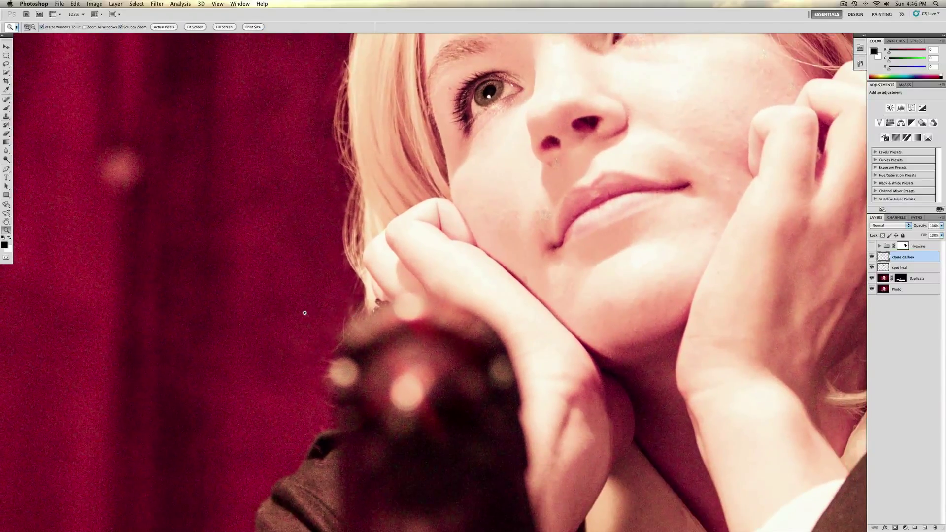
left_click_drag(304, 312, 317, 316)
key("s")
scroll(316, 317, "down", 2)
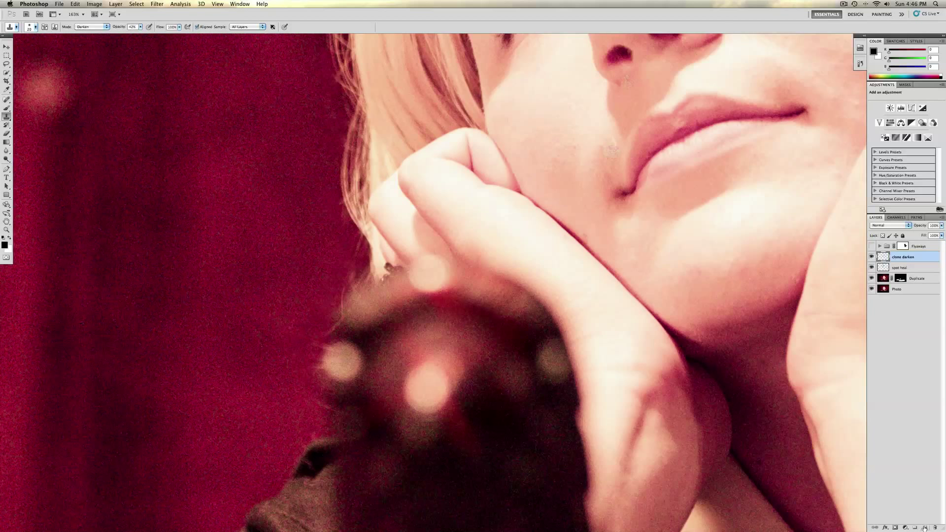
left_click(924, 528)
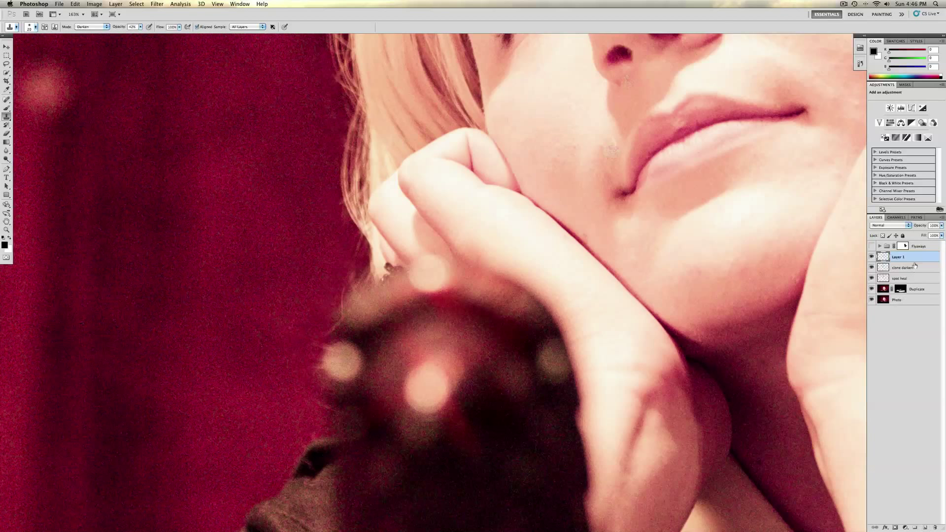
double_click(898, 256)
type("clone 100%")
key("Return")
Step: Reduce the clone brush size and set the Clone Stamp to Normal mode at 100% opacity
key("bracketleft")
key("bracketleft")
left_click(94, 28)
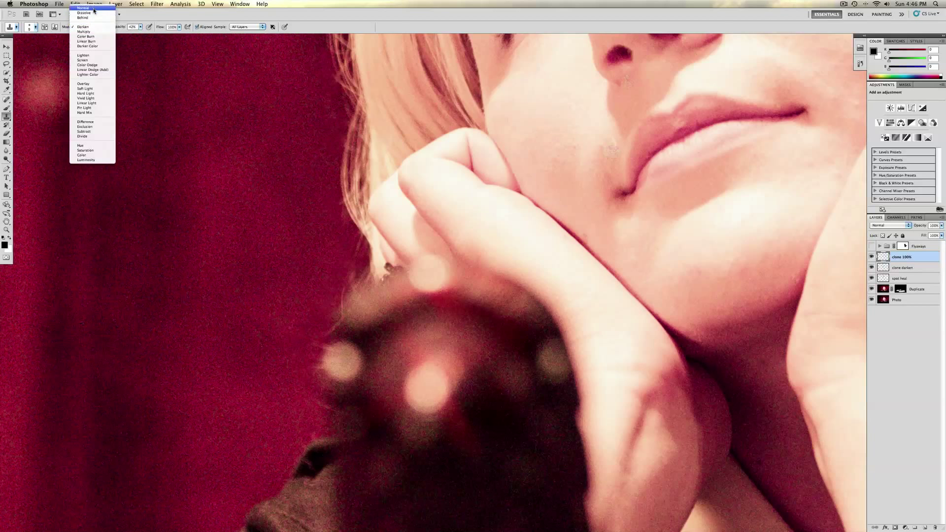
left_click(89, 7)
left_click(141, 28)
left_click_drag(140, 36, 220, 144)
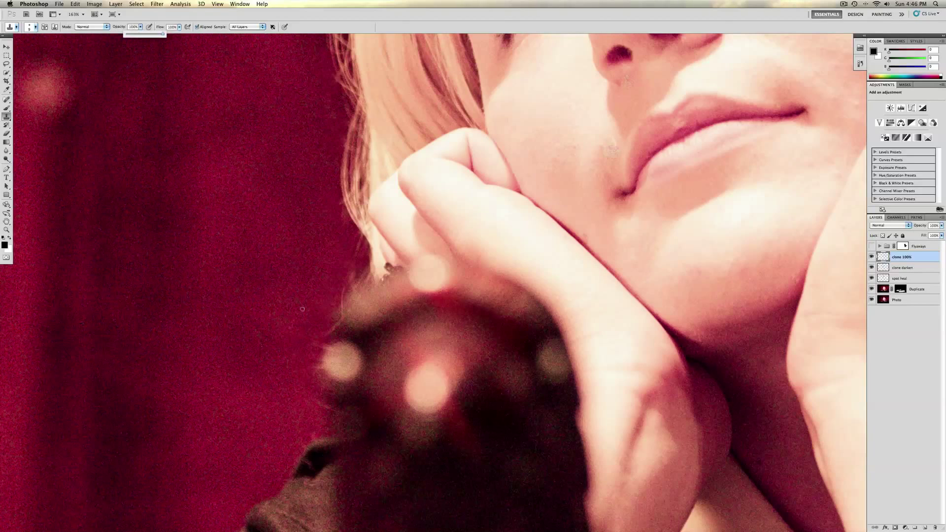
Step: Sample the nearby red background and clone it over the stray hairs around the blurred post and just below the raised hand
scroll(329, 315, "down", 3)
scroll(329, 315, "right", 3)
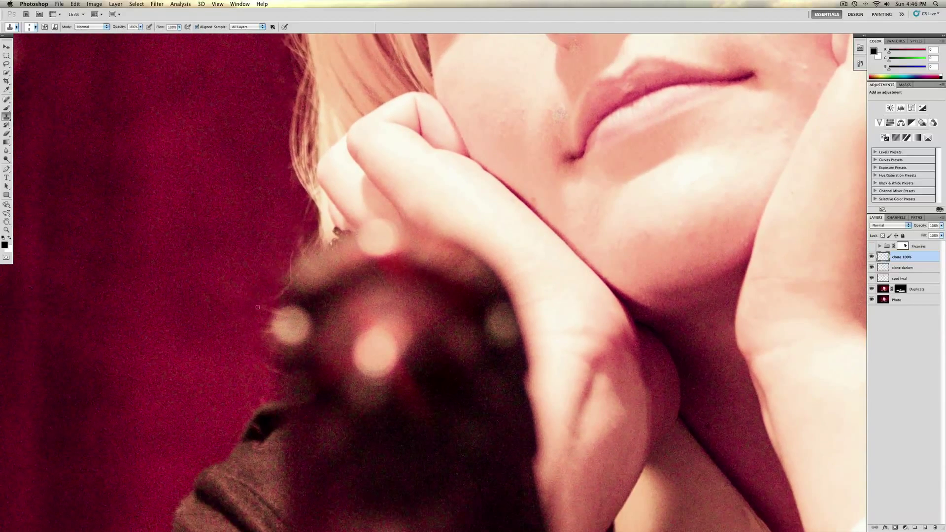
key("a")
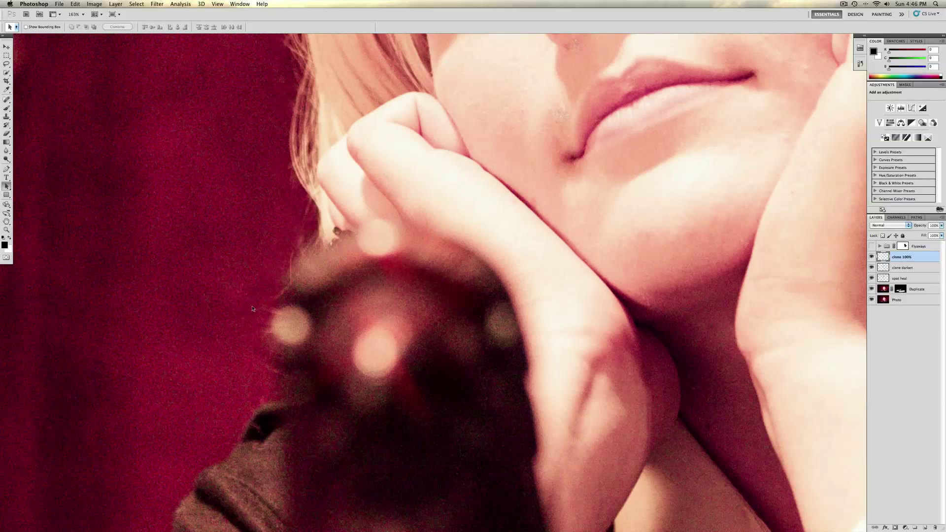
key("s")
left_click(254, 306, "alt")
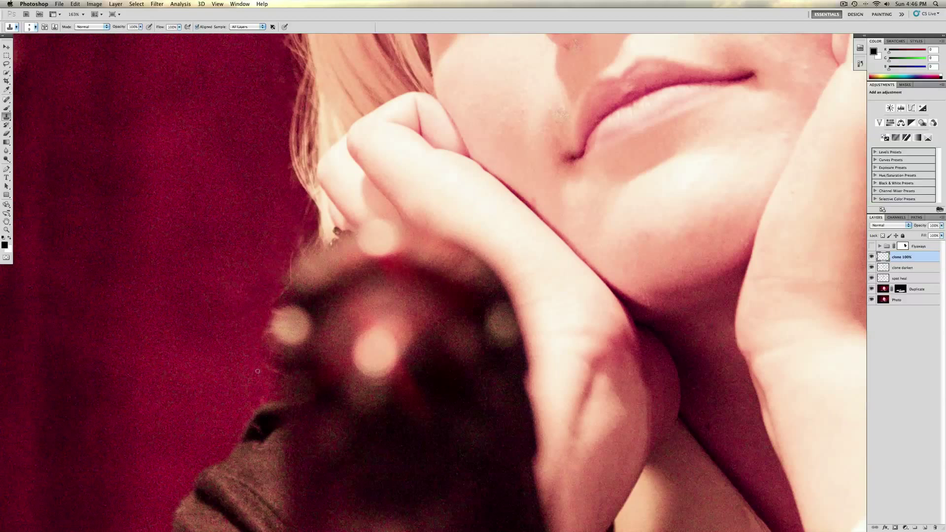
key("space")
left_click_drag(246, 333, 226, 428)
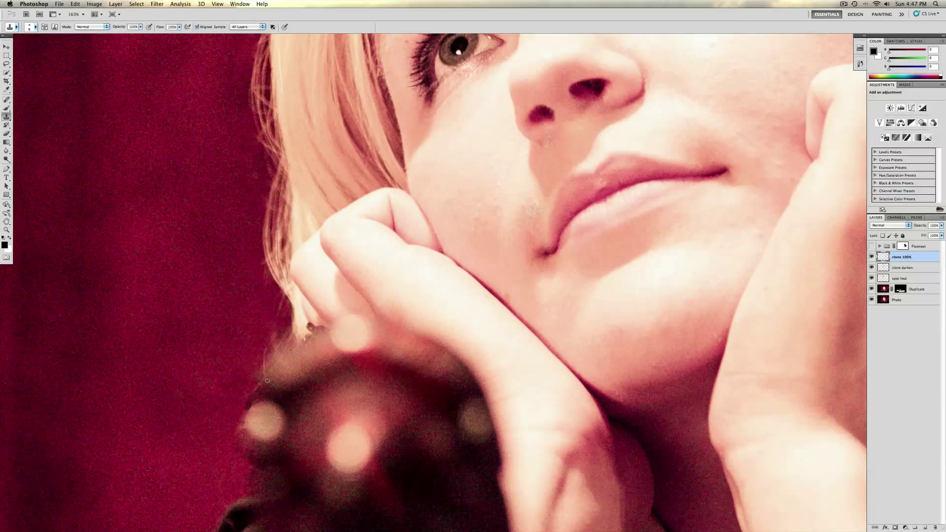
key("space")
left_click_drag(236, 358, 221, 389)
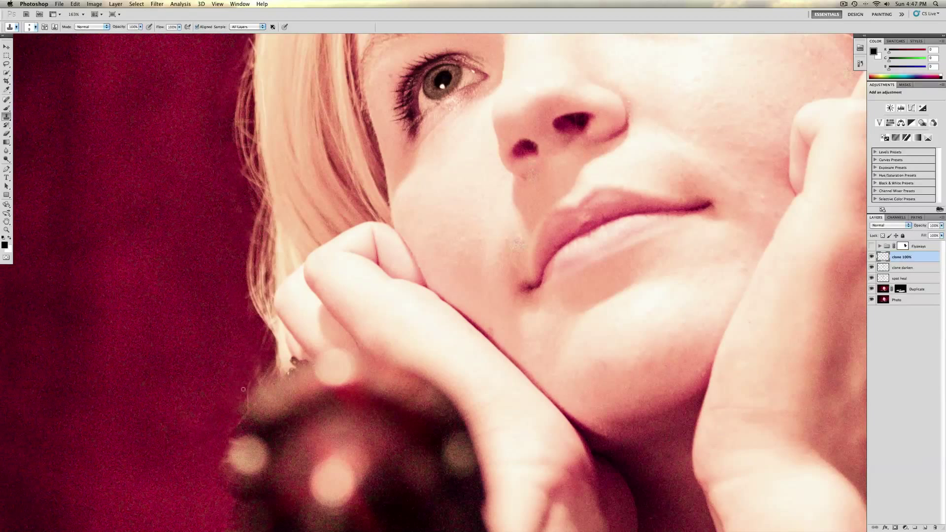
key("space")
left_click_drag(224, 371, 234, 418)
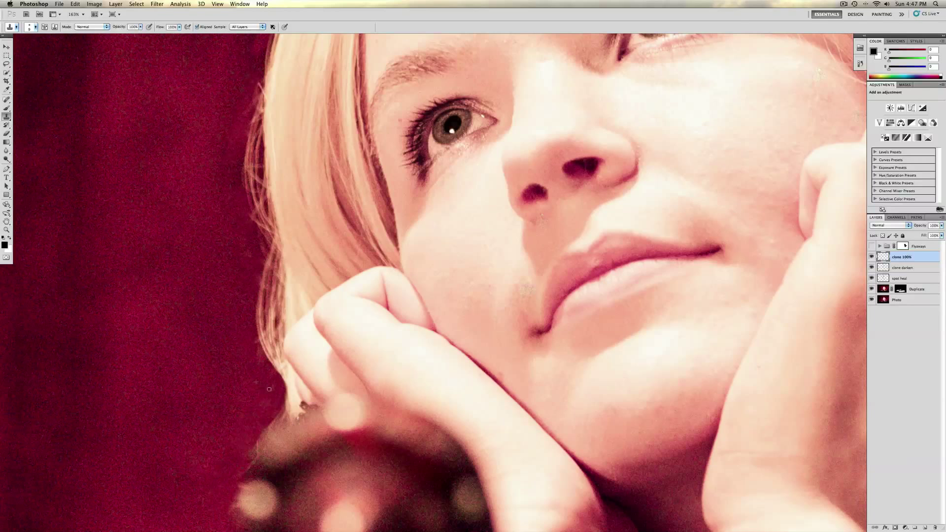
Step: Clone red background over the loose strands along the outer edge of the hair, from the hand up past the eye
key("space")
left_click_drag(238, 376, 226, 420)
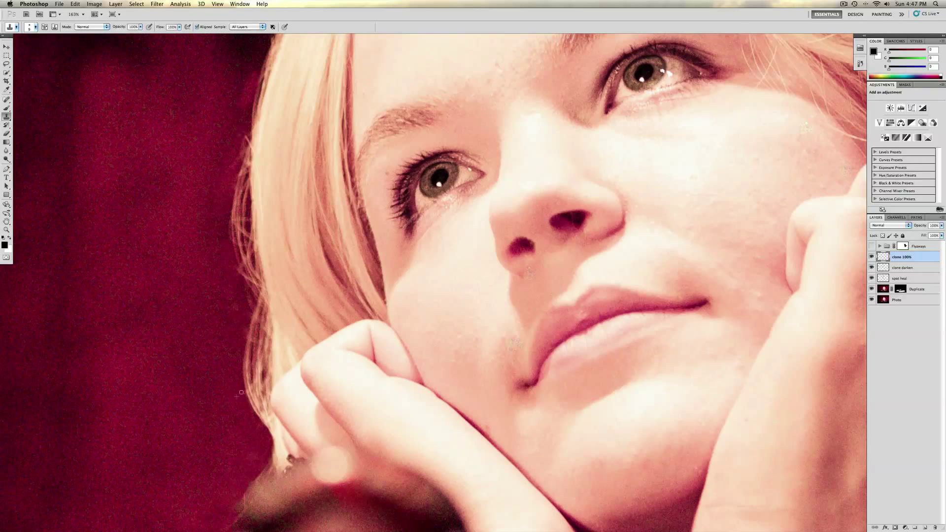
key("space")
left_click_drag(234, 382, 221, 468)
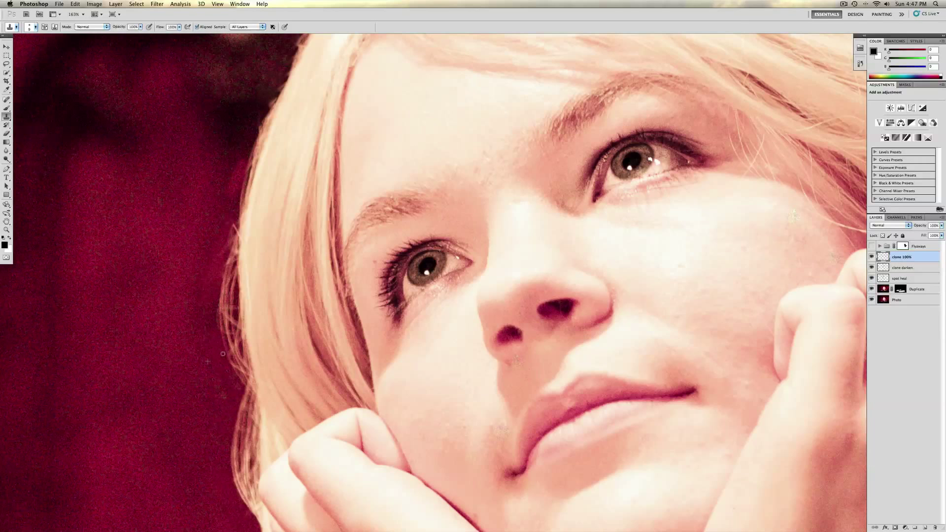
key("space")
left_click_drag(228, 339, 218, 420)
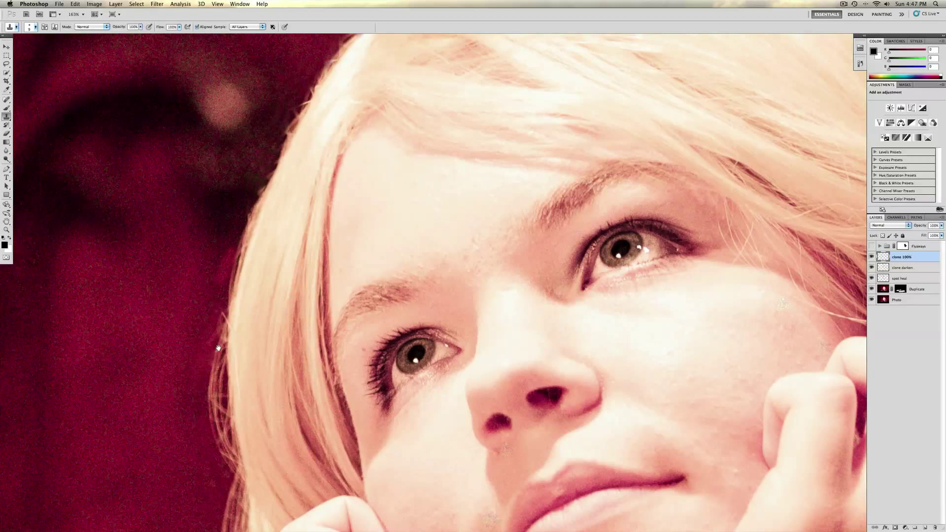
left_click_drag(218, 348, 210, 368)
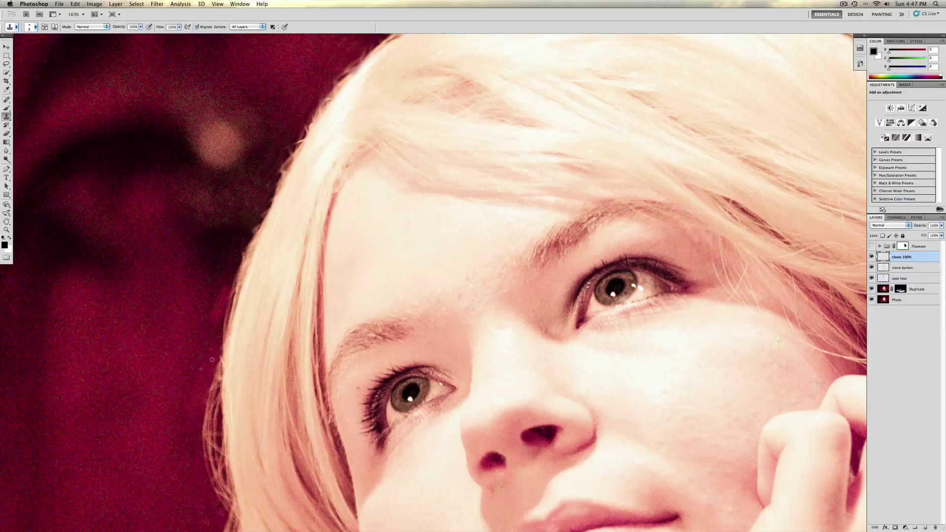
left_click_drag(198, 300, 175, 378)
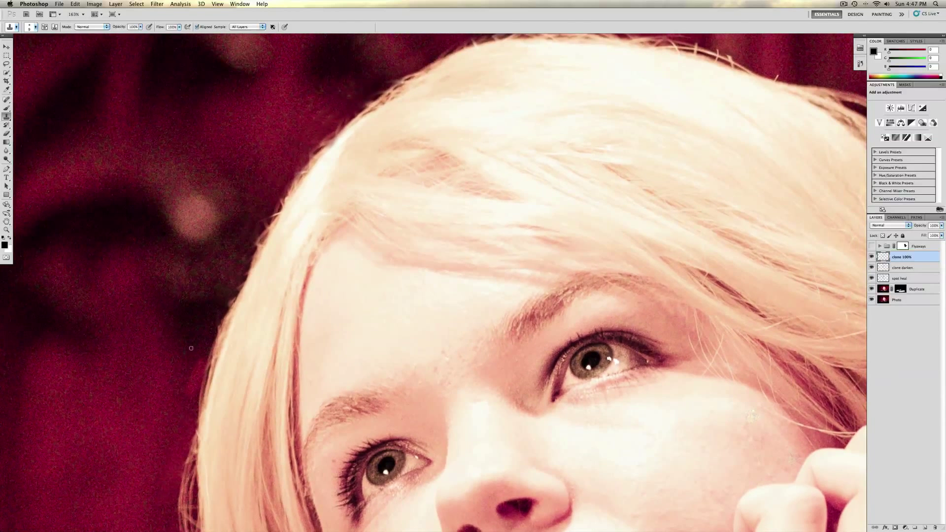
Step: Reduce the clone brush and clean the fine wisps along the hair's curve from beside the forehead up to the crown
key("bracketleft")
mouse_move(218, 323)
left_mouse_down()
mouse_move(212, 335)
mouse_move(240, 283)
mouse_move(223, 309)
left_mouse_up()
left_click_drag(246, 221, 177, 321)
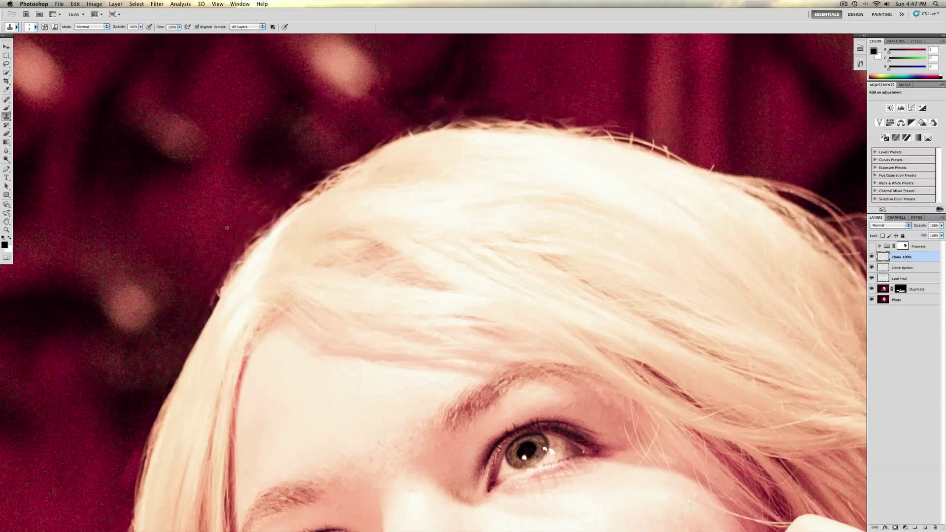
left_click_drag(215, 259, 190, 298)
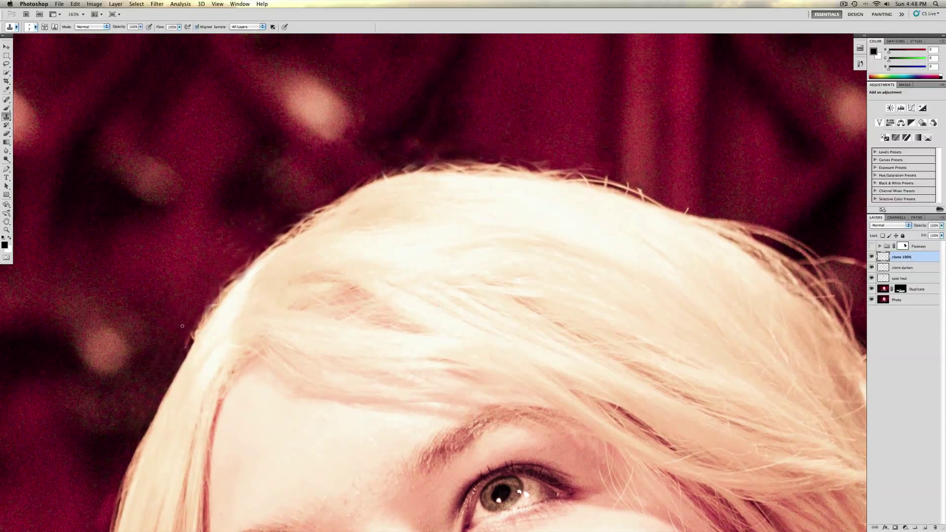
mouse_move(186, 330)
left_mouse_down()
mouse_move(193, 337)
mouse_move(236, 274)
mouse_move(204, 305)
mouse_move(202, 334)
left_mouse_up()
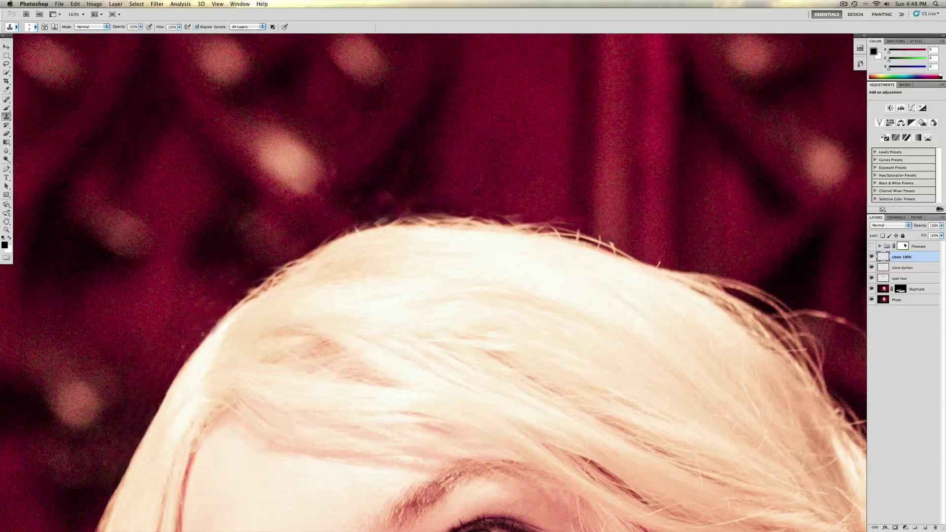
mouse_move(208, 296)
left_mouse_down()
mouse_move(169, 344)
mouse_move(234, 313)
mouse_move(191, 355)
left_mouse_up()
left_click_drag(238, 291, 205, 322)
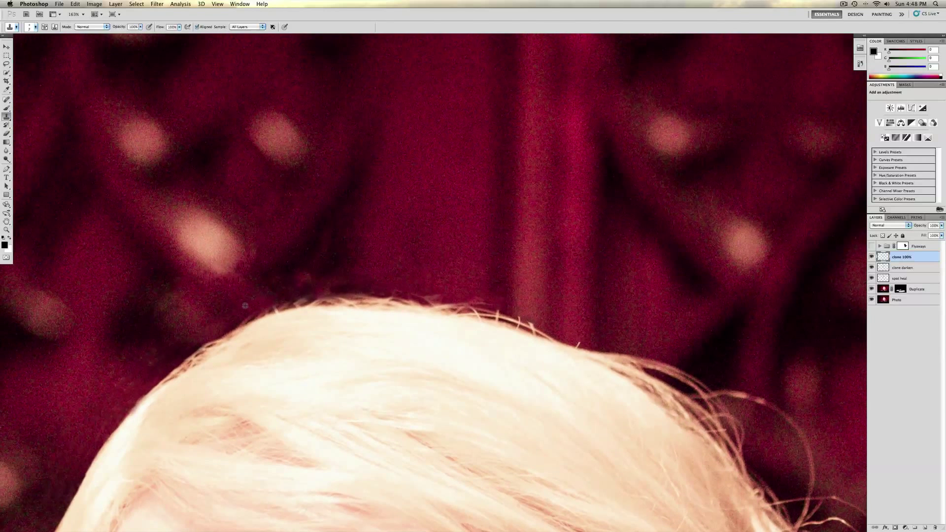
mouse_move(248, 316)
left_mouse_down()
mouse_move(232, 327)
mouse_move(279, 297)
mouse_move(296, 306)
mouse_move(319, 296)
left_mouse_up()
left_click(302, 301)
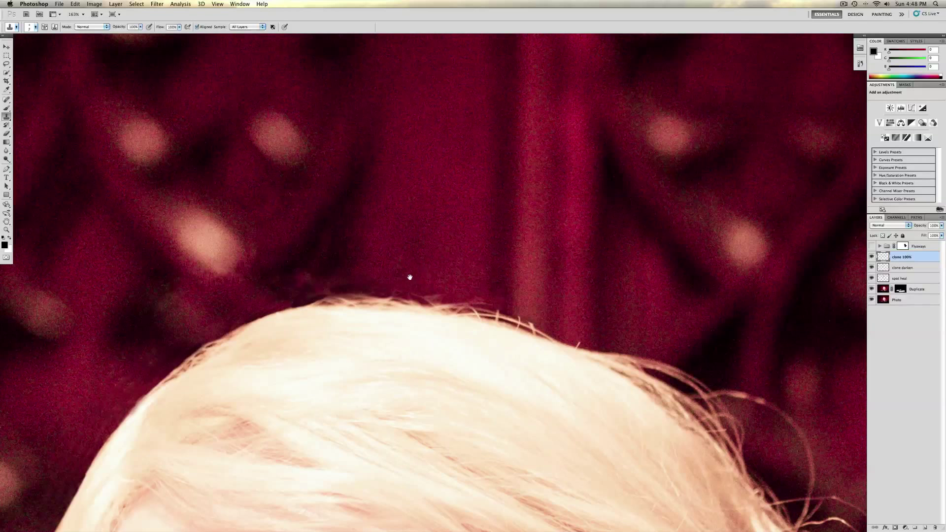
Step: Sample background just above the crown and clone it with a larger brush over the flyaways along the top of the head
scroll(389, 281, "right", 5)
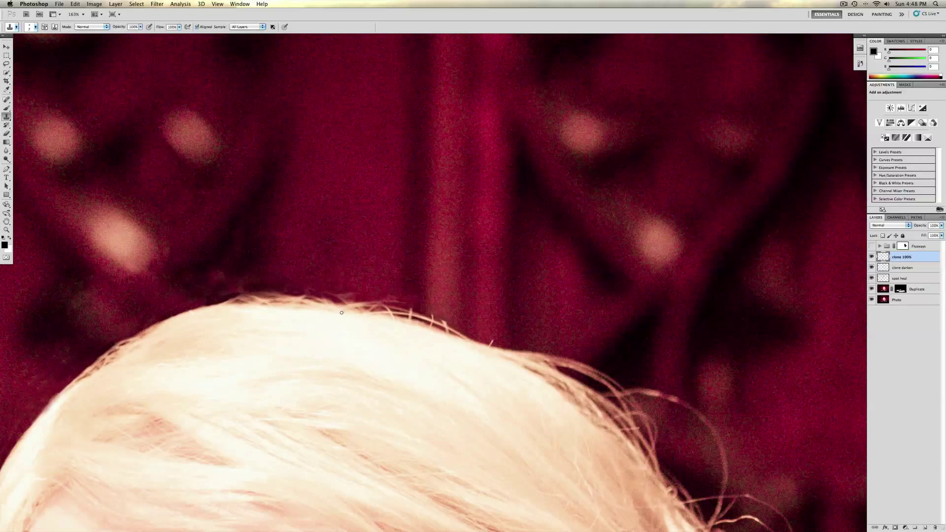
left_click(260, 284, "alt")
key("bracketright")
key("bracketright")
key("bracketright")
key("bracketright")
key("bracketright")
key("bracketright")
key("bracketright")
mouse_move(264, 280)
left_mouse_down()
mouse_move(294, 287)
mouse_move(221, 293)
mouse_move(406, 296)
mouse_move(436, 305)
mouse_move(391, 297)
mouse_move(448, 316)
mouse_move(363, 293)
mouse_move(448, 312)
left_mouse_up()
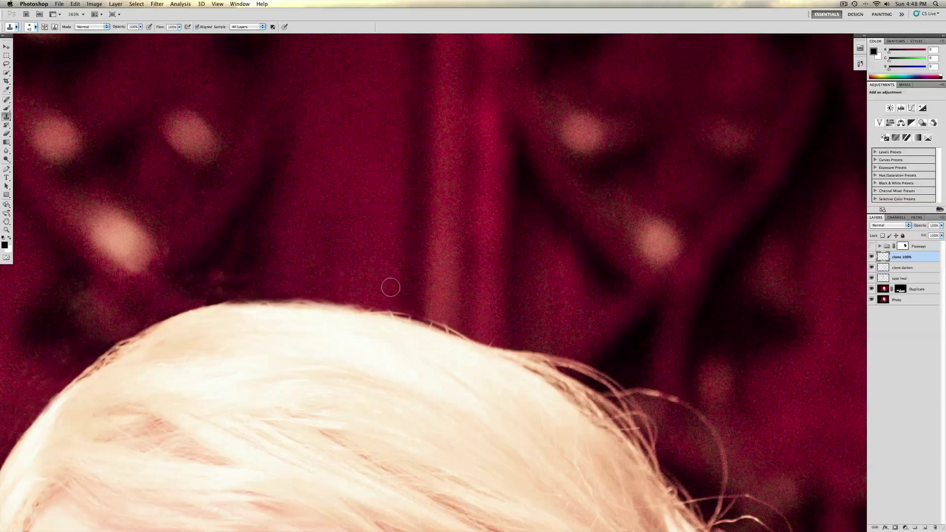
Step: Refine the hair edge where the crown begins with a smaller clone brush and fresh samples, undoing the last stroke
key("bracketleft")
key("bracketleft")
key("bracketleft")
key("bracketleft")
key("bracketleft")
left_click(217, 291, "alt")
mouse_move(233, 301)
left_mouse_down()
mouse_move(204, 306)
mouse_move(219, 301)
left_mouse_up()
left_click(236, 299, "alt")
mouse_move(222, 302)
left_mouse_down()
mouse_move(309, 298)
mouse_move(373, 308)
mouse_move(288, 302)
mouse_move(311, 307)
mouse_move(344, 281)
mouse_move(296, 217)
left_mouse_up()
key("super+z")
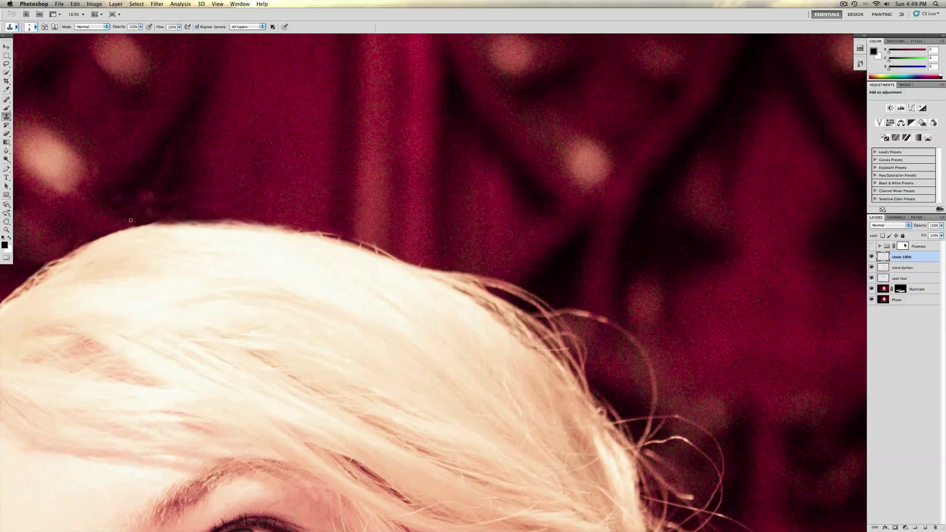
Step: Clone away the remaining rough hairs along the crown's edge, following it across the vertical curtain fold towards the loose curls
mouse_move(153, 223)
left_mouse_down()
mouse_move(293, 228)
mouse_move(194, 216)
left_mouse_up()
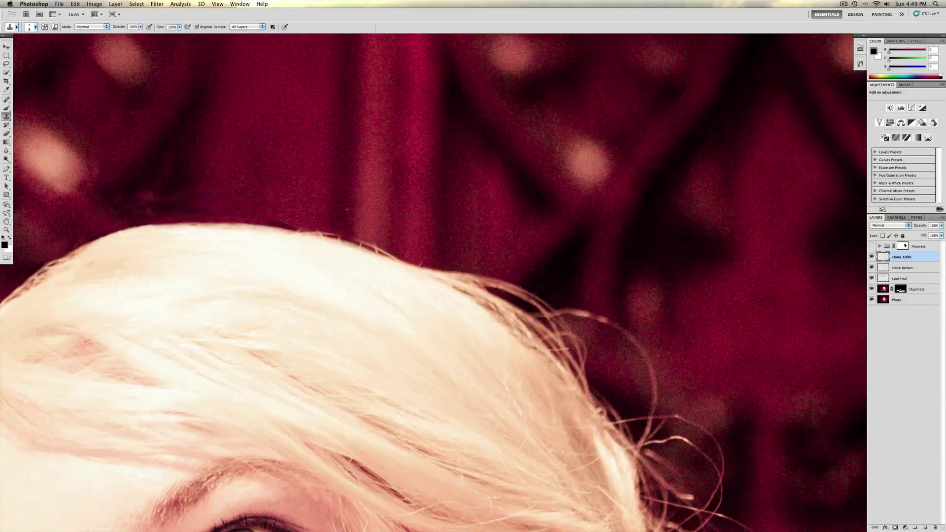
left_click_drag(287, 221, 284, 219)
mouse_move(171, 201)
left_mouse_down()
mouse_move(207, 202)
mouse_move(225, 219)
mouse_move(189, 225)
left_mouse_up()
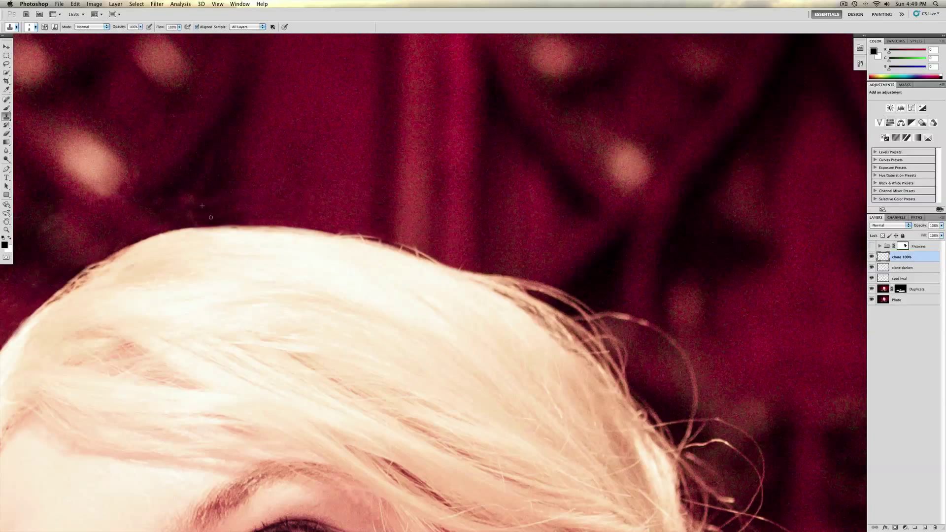
mouse_move(316, 217)
left_mouse_down()
mouse_move(249, 207)
mouse_move(185, 227)
left_mouse_up()
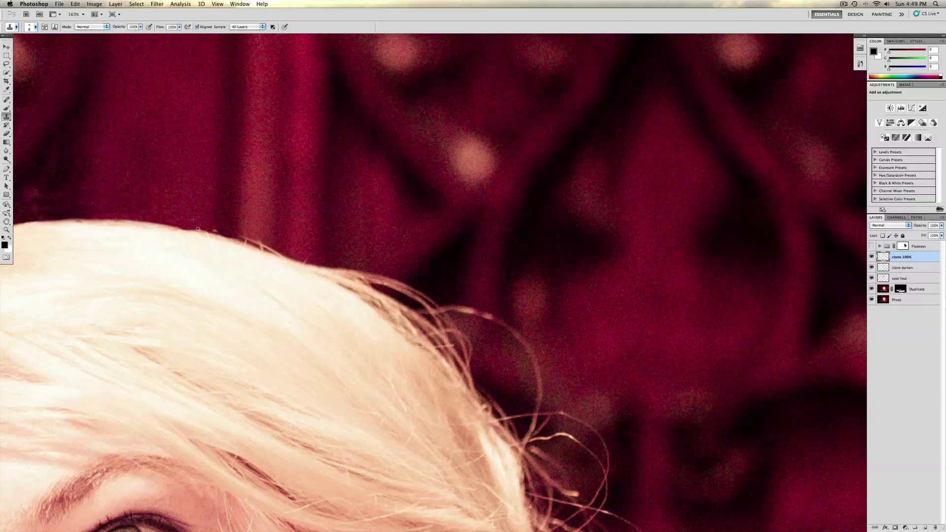
left_click_drag(210, 222, 187, 217)
left_click_drag(343, 199, 265, 307)
left_click_drag(216, 215, 288, 251)
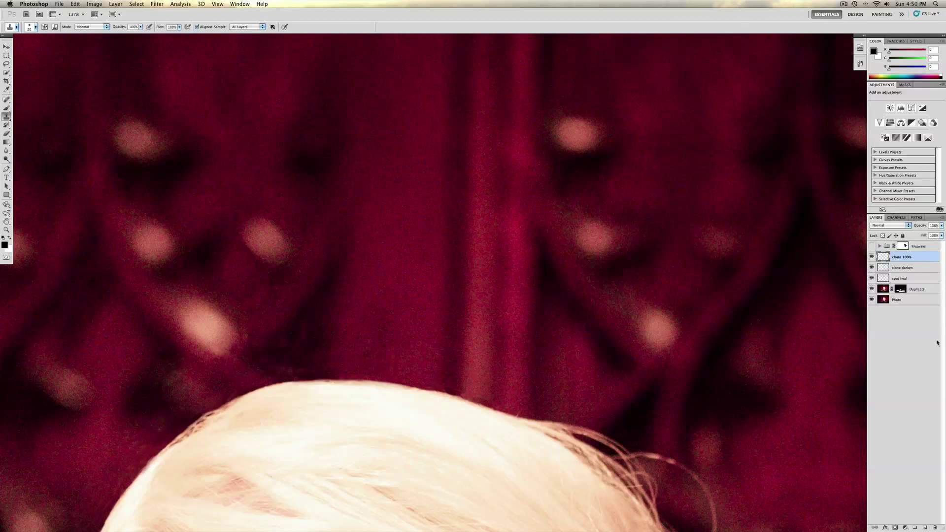
Step: Add a new layer above "clone 100%" and name it "Texture 01"
scroll(356, 345, "down", 10)
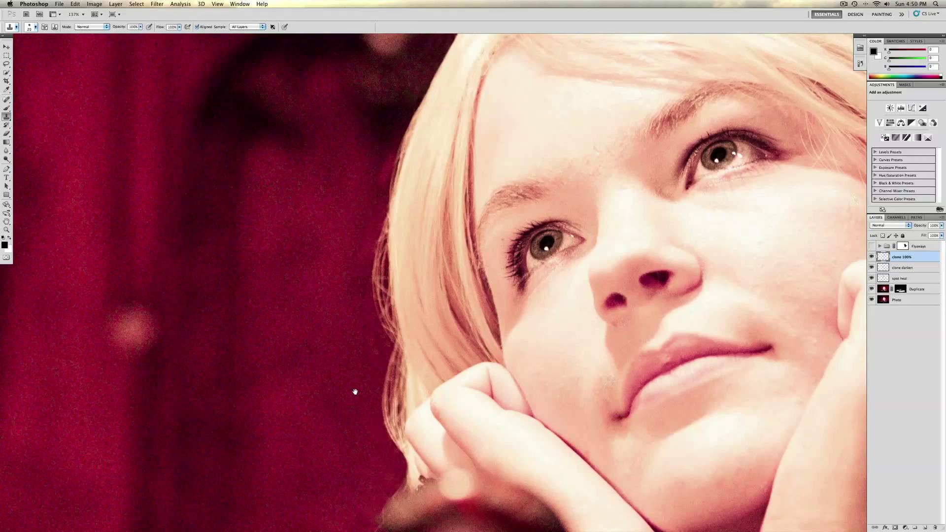
left_click(483, 341, "alt")
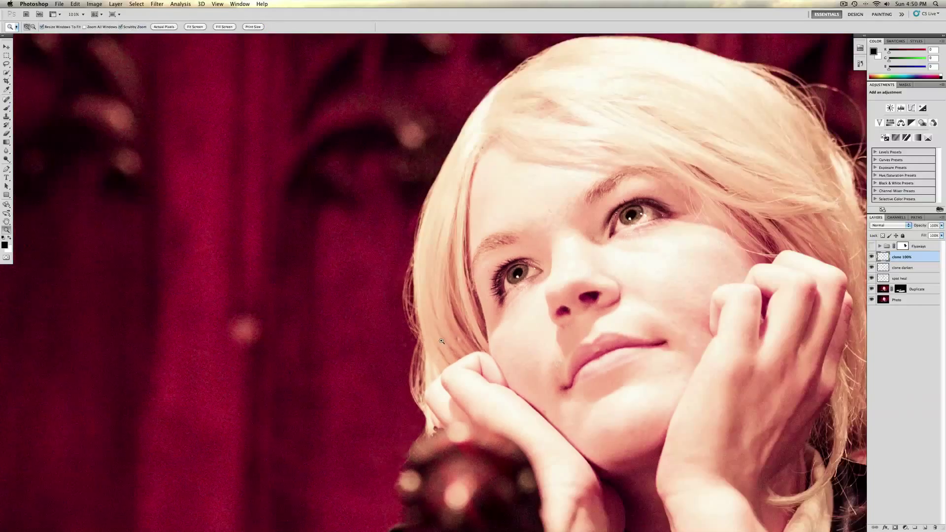
key("s")
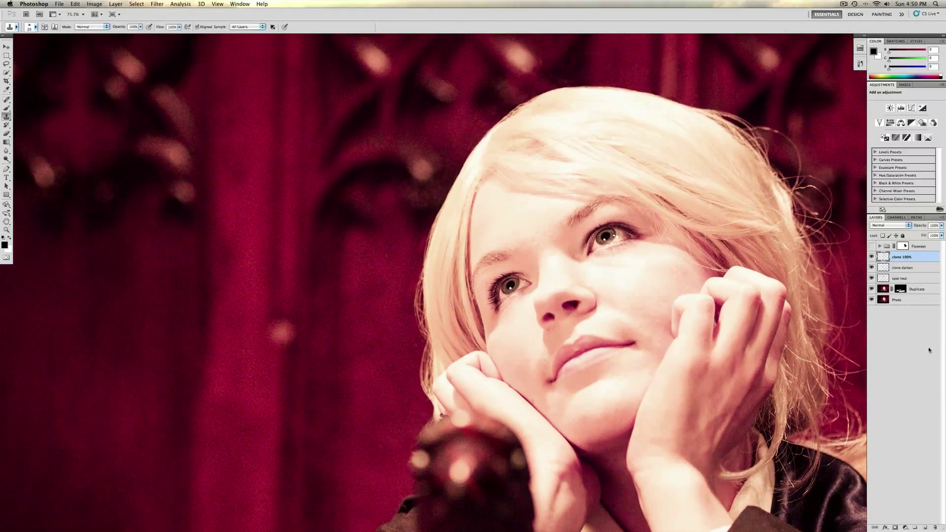
left_click(924, 528)
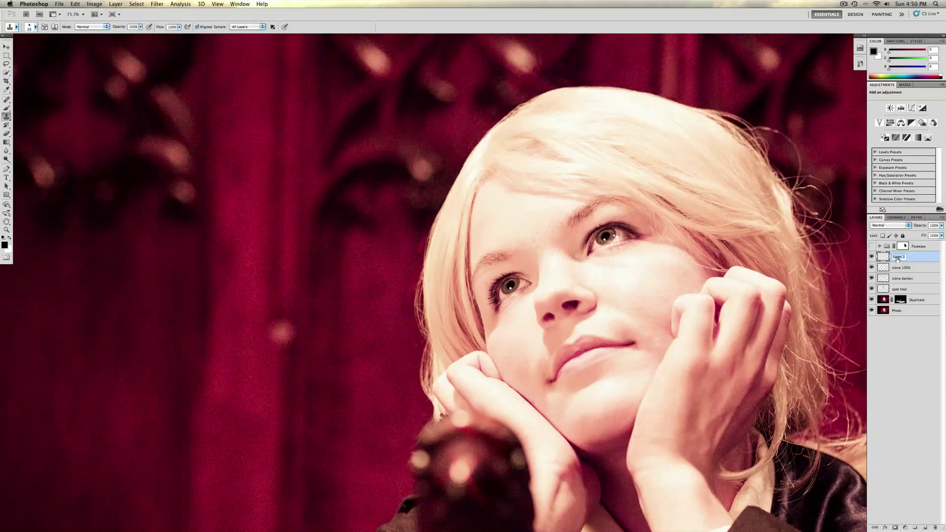
type("Texture 01")
key("Return")
Step: Select the Healing Brush and give it a hard brush with 100% hardness, undoing the trial dab on the background
left_click_drag(7, 99, 36, 109)
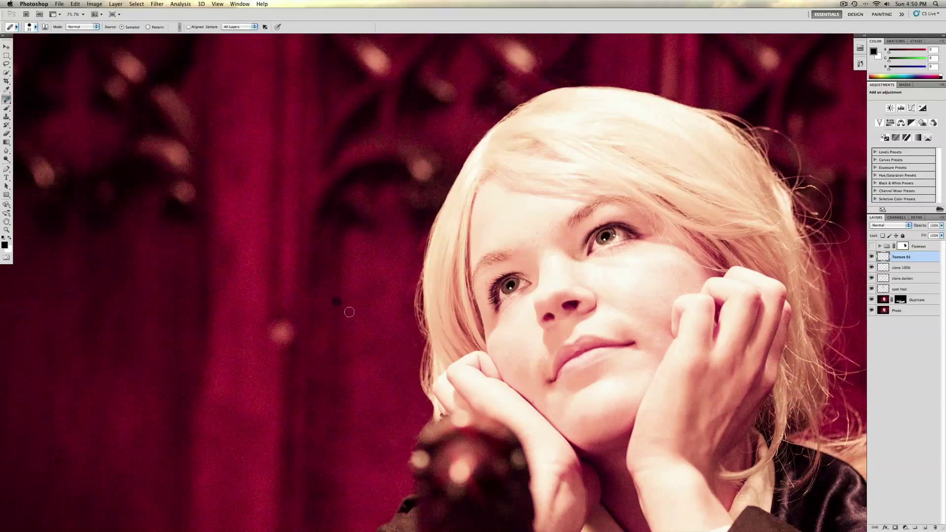
right_click(376, 285)
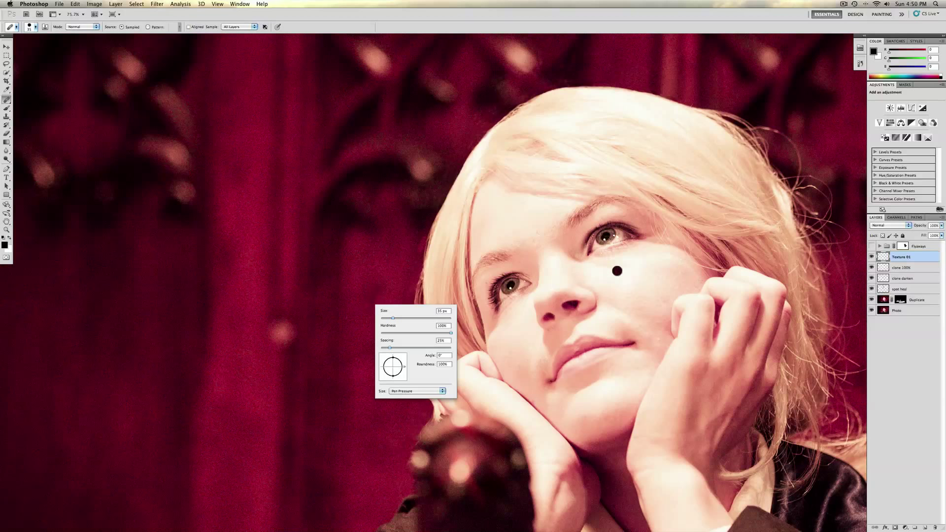
left_click(369, 254)
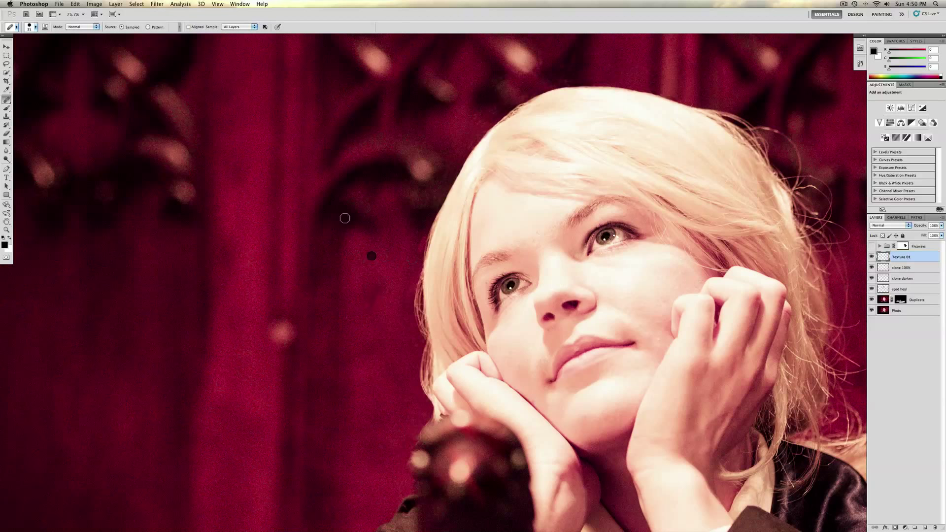
left_click(75, 4)
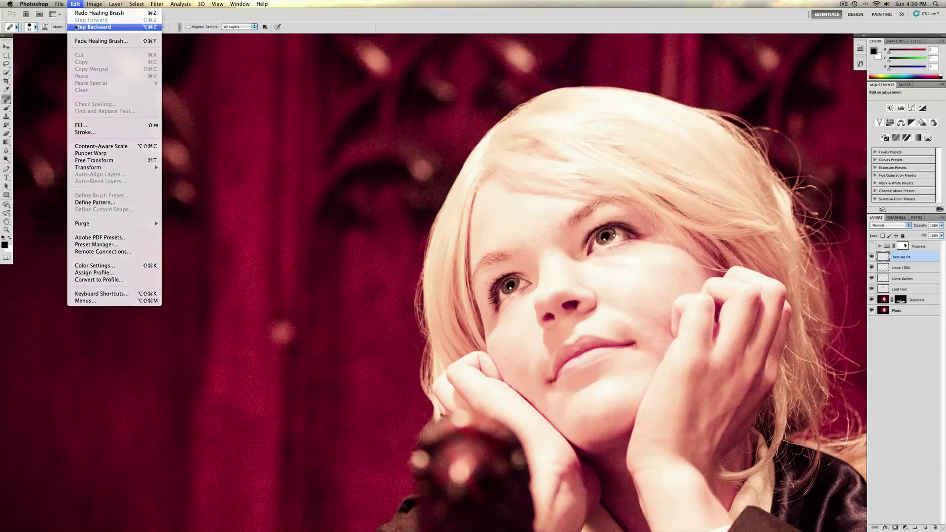
left_click(266, 217)
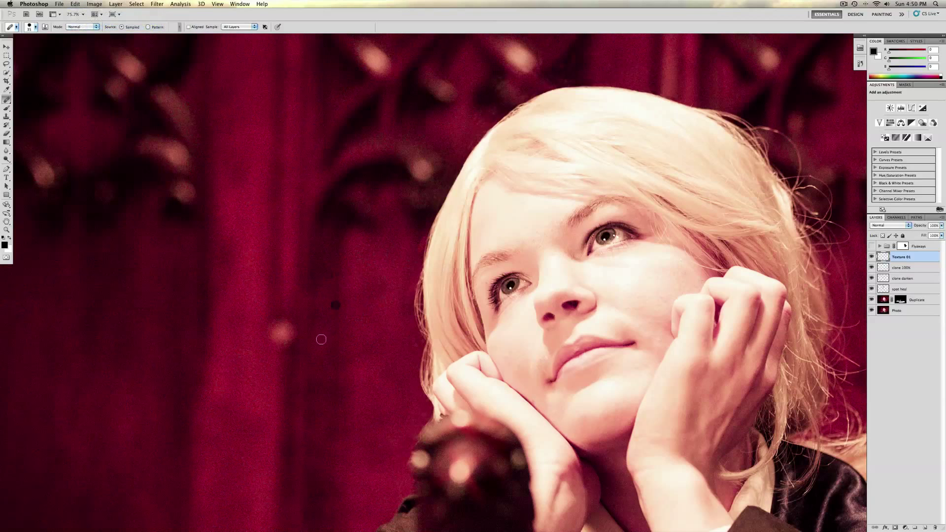
Step: Examine the background texture along the hair's edge, from the cheek up past the forehead
left_click_drag(396, 364, 390, 302)
scroll(380, 364, "up", 3)
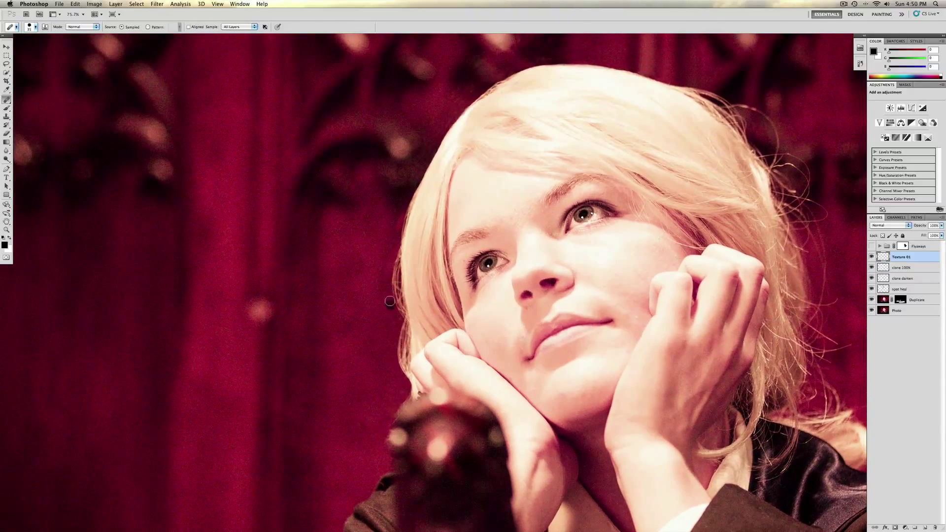
key("z")
left_click_drag(390, 301, 422, 316)
key("j")
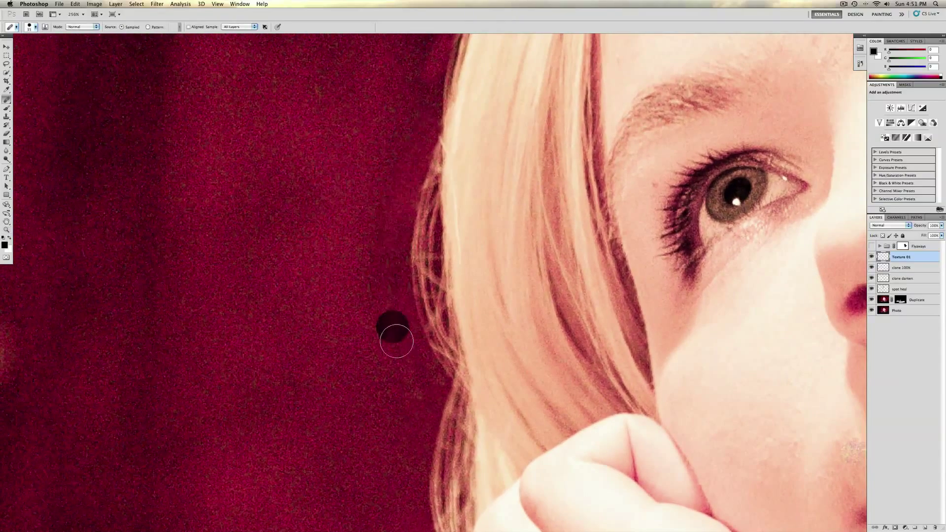
left_click_drag(383, 216, 336, 360)
mouse_move(371, 252)
left_mouse_down()
mouse_move(306, 399)
mouse_move(344, 370)
left_mouse_up()
left_click_drag(364, 197, 443, 306)
left_click_drag(394, 162, 547, 72)
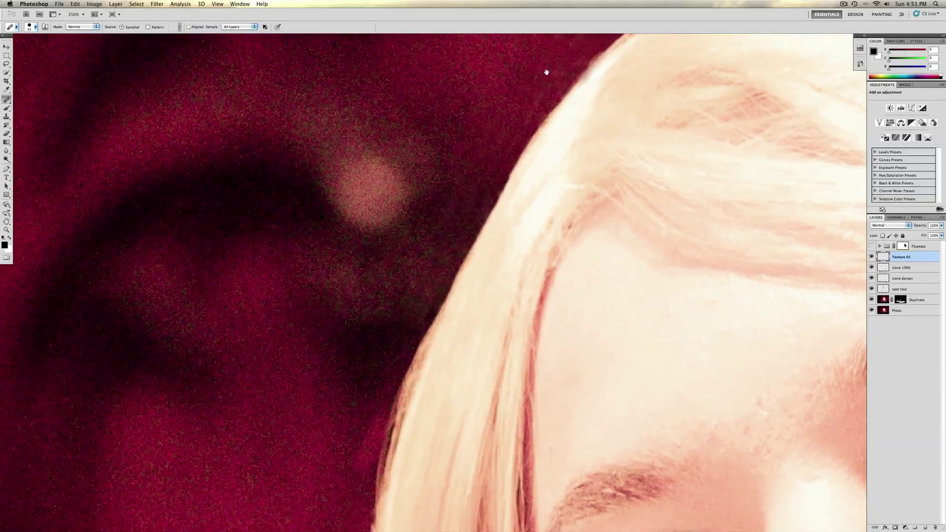
left_click_drag(496, 145, 382, 308)
left_click_drag(427, 260, 532, 64)
mouse_move(356, 399)
left_mouse_down()
mouse_move(392, 287)
mouse_move(370, 327)
mouse_move(342, 302)
left_mouse_up()
key("z")
key("j")
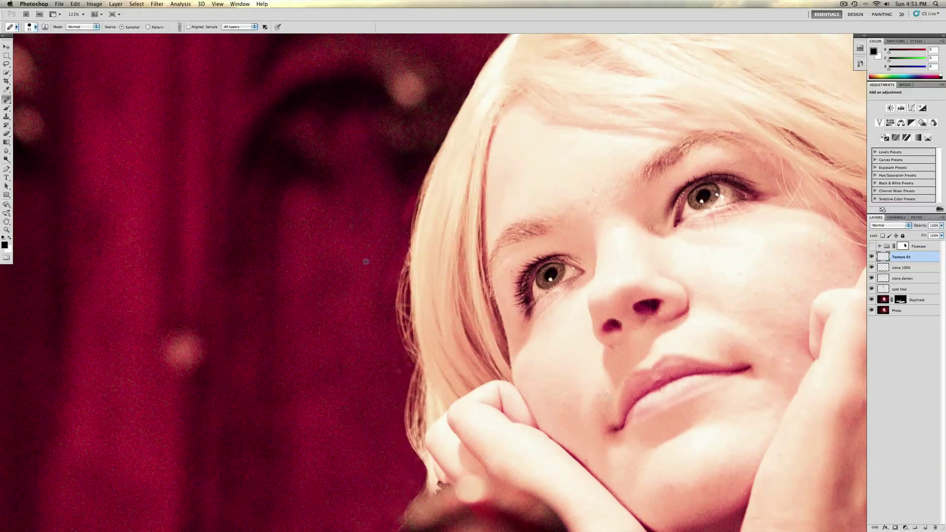
Step: Sample the grainy background beside the face and heal the smooth patches next to the hair, undoing the last stroke
left_click(366, 257, "alt")
mouse_move(384, 263)
left_mouse_down()
mouse_move(390, 245)
mouse_move(367, 314)
mouse_move(375, 302)
mouse_move(390, 359)
mouse_move(369, 300)
mouse_move(374, 258)
mouse_move(395, 224)
mouse_move(392, 284)
left_mouse_up()
left_click_drag(386, 198, 389, 205)
left_click(75, 4)
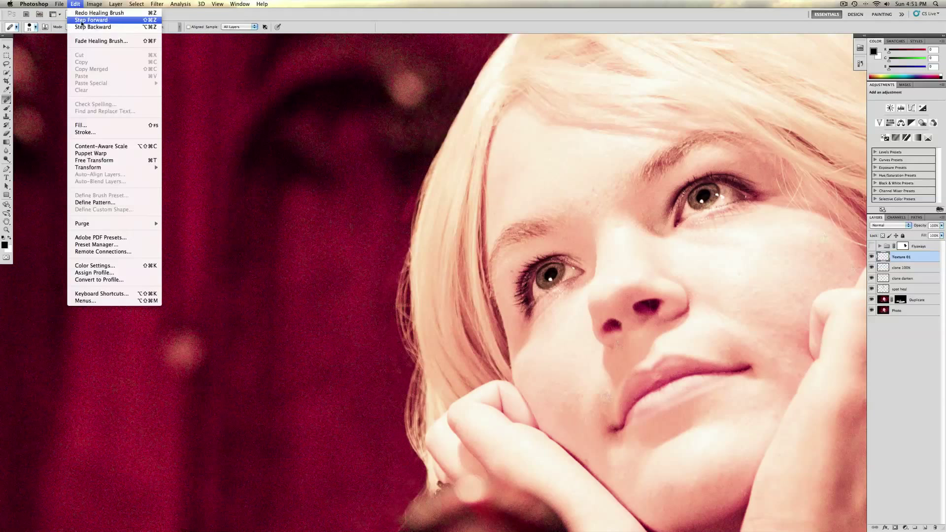
left_click(320, 119)
left_click(320, 119)
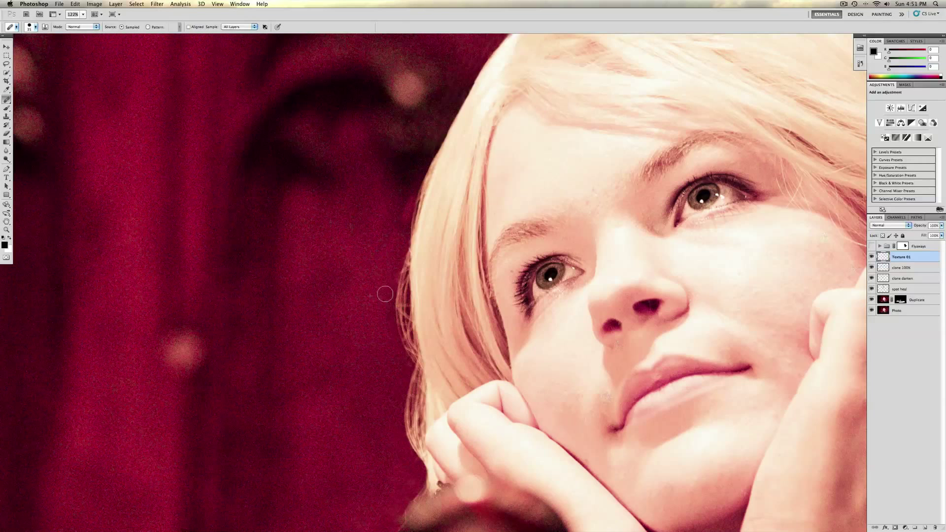
Step: Heal the background just off the hair at forehead level, undoing the trial stroke that overlaps the hair's edge
scroll(382, 253, "up", 5)
scroll(382, 253, "right", 2)
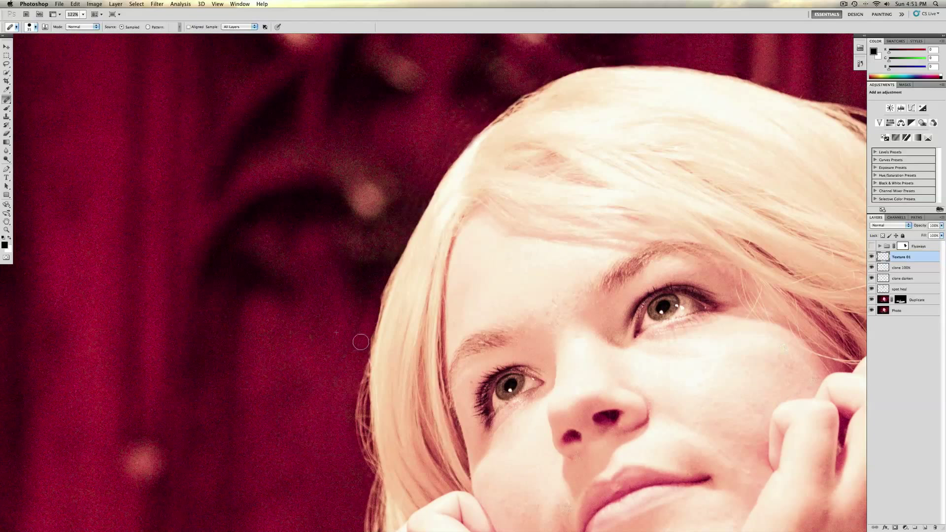
left_click_drag(394, 271, 370, 325)
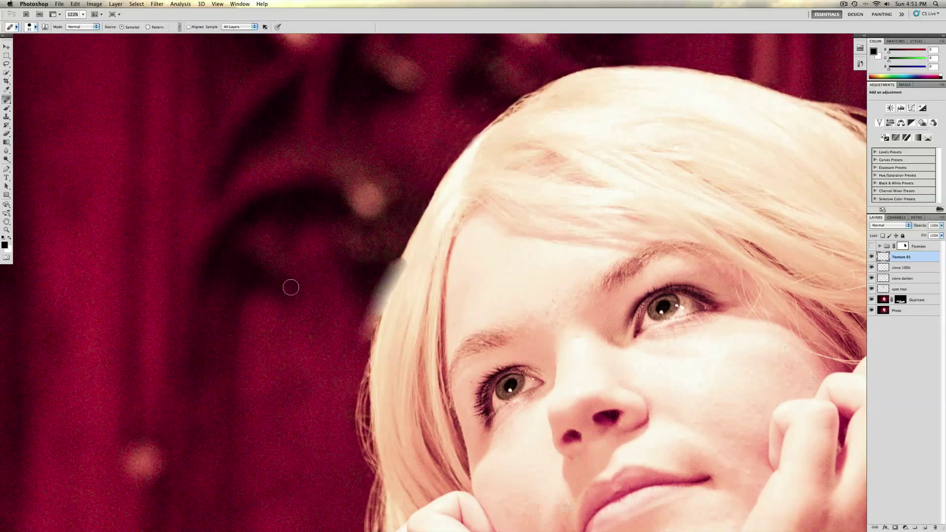
left_click_drag(363, 281, 356, 328)
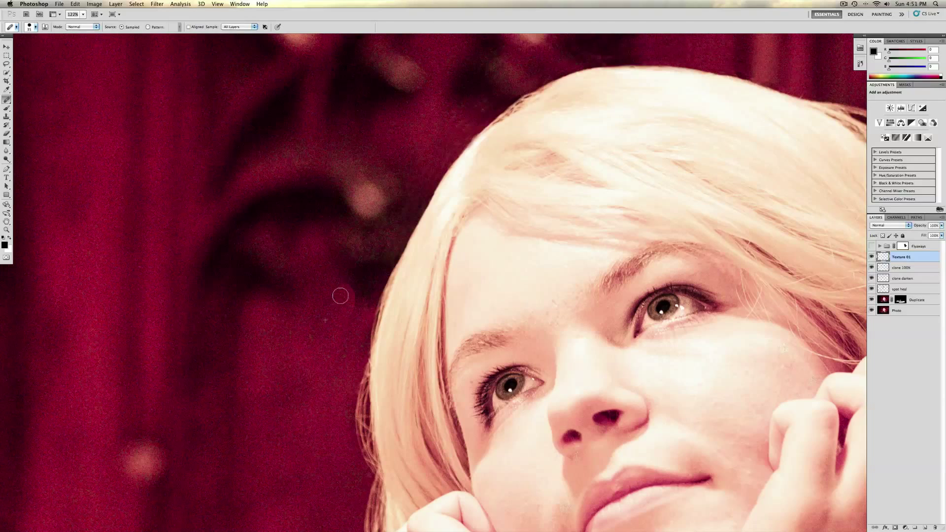
Step: Heal the background texture along the hair from the forehead up towards the crown, taking a fresh sample on the way
left_click_drag(359, 268, 282, 390)
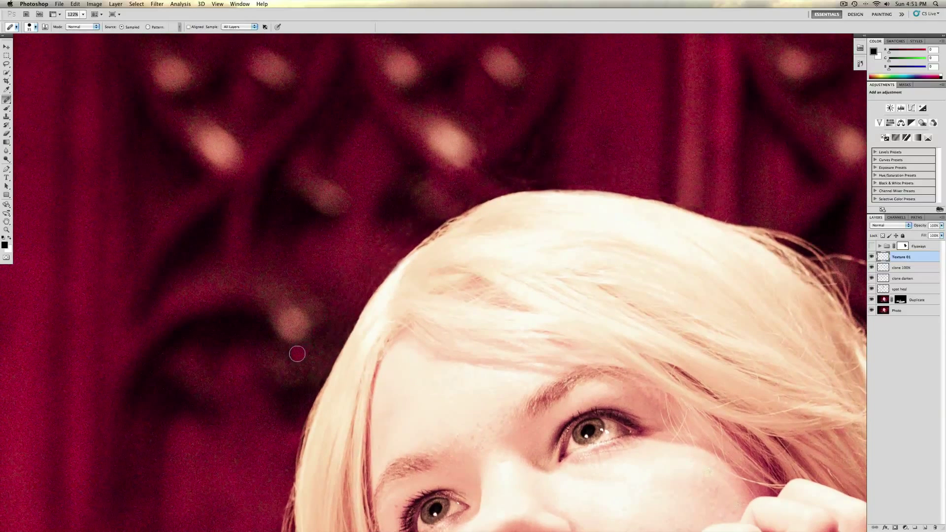
left_click(329, 333)
left_click_drag(320, 334, 281, 391)
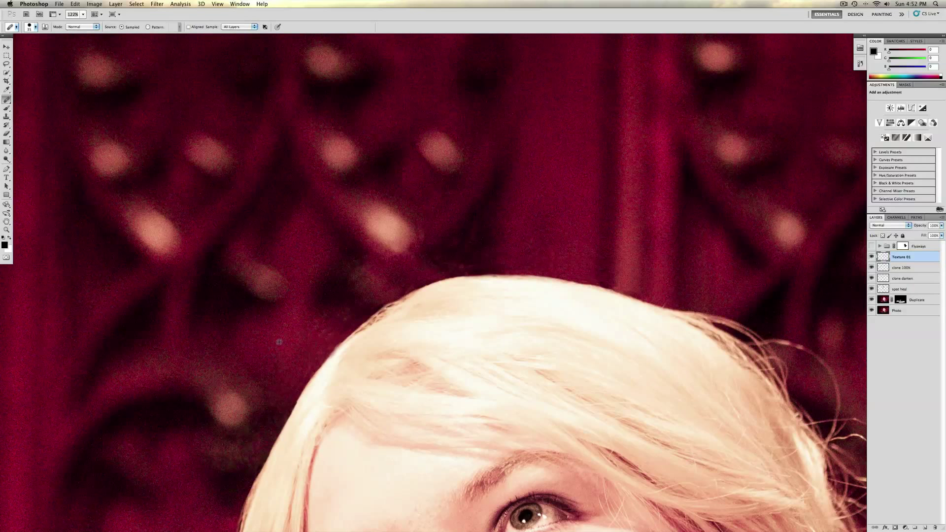
left_click(279, 342, "alt")
mouse_move(300, 340)
left_mouse_down()
mouse_move(316, 350)
mouse_move(238, 376)
left_mouse_up()
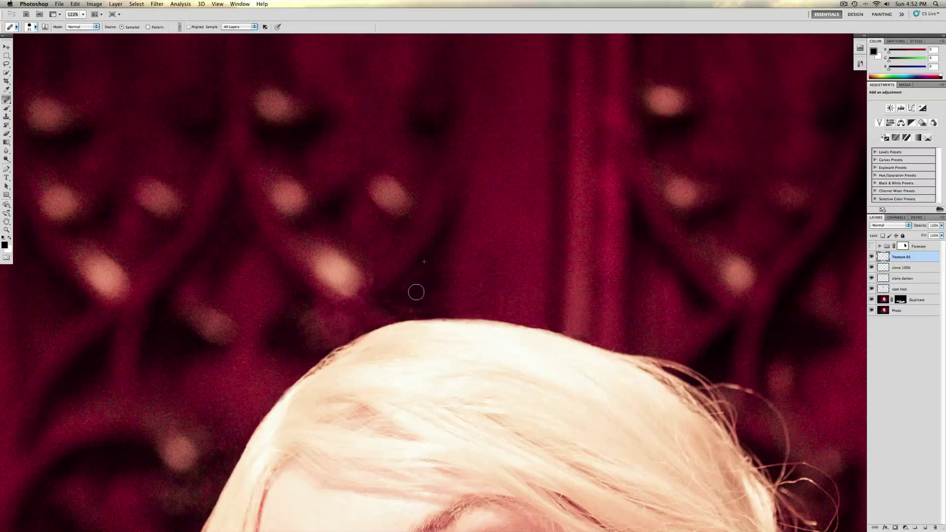
Step: Heal the blurred background patches where the crown begins, below the bright highlight of the carved ornament
left_click_drag(517, 243, 506, 251)
mouse_move(391, 283)
left_mouse_down()
mouse_move(428, 295)
mouse_move(408, 300)
mouse_move(416, 295)
mouse_move(407, 278)
left_mouse_up()
left_click_drag(309, 382, 304, 382)
left_click(337, 323)
left_click(313, 338)
left_click(362, 341)
Step: Heal the plain background above the crown up to the vertical curtain fold, using a sample from the same area
left_click(457, 283)
left_click_drag(449, 284, 396, 283)
left_click(453, 284)
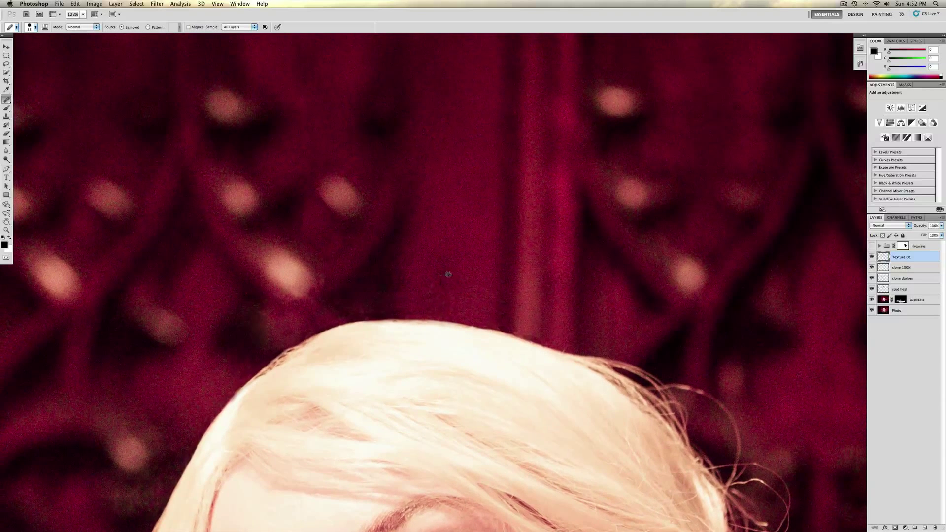
left_click(443, 277)
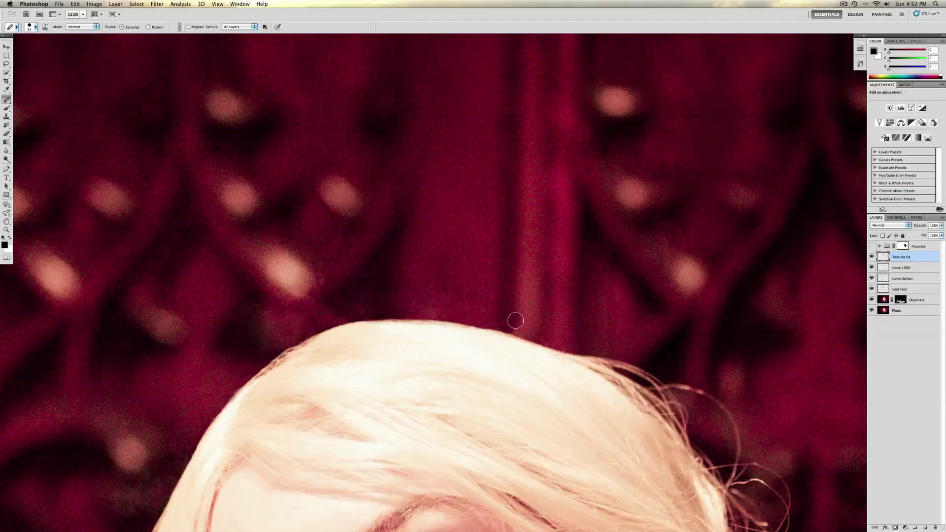
left_click(430, 351)
scroll(430, 351, "down", 5)
scroll(428, 343, "up", 4)
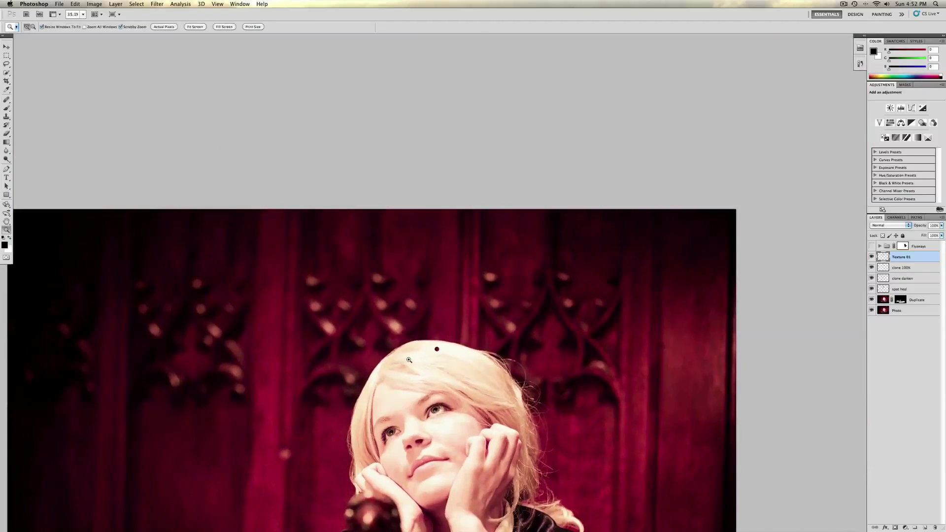
scroll(420, 339, "down", 5)
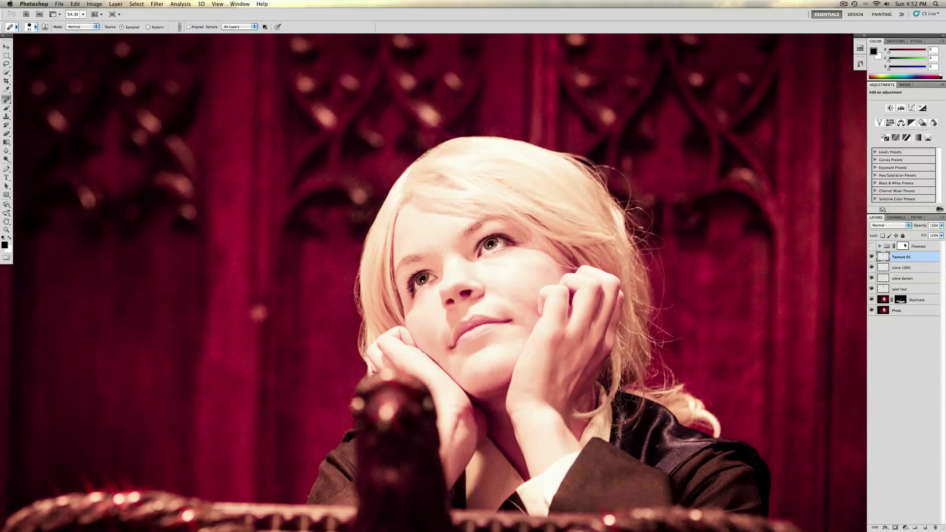
Step: Add a new layer above "Texture 01" and name it "Noise&sharpen"
left_click(925, 527)
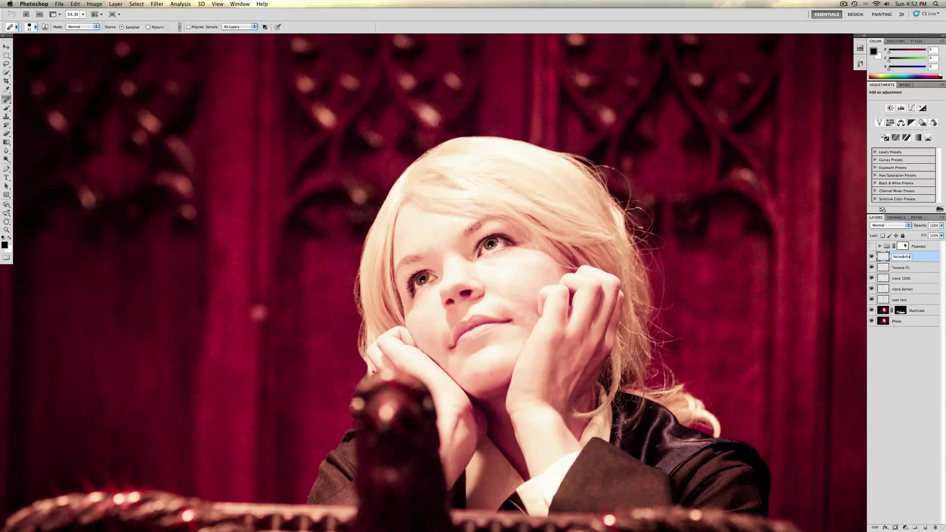
type("n")
key("Return")
Step: Group the layers from "Noise&sharpen" down to "spot heal" into a new group named "Flyaways"
left_click(901, 301, "shift")
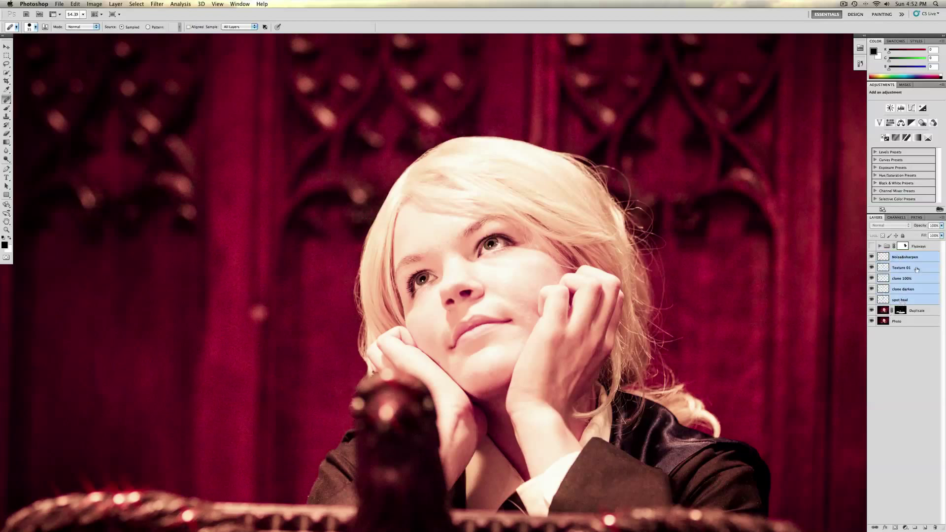
left_click(941, 218)
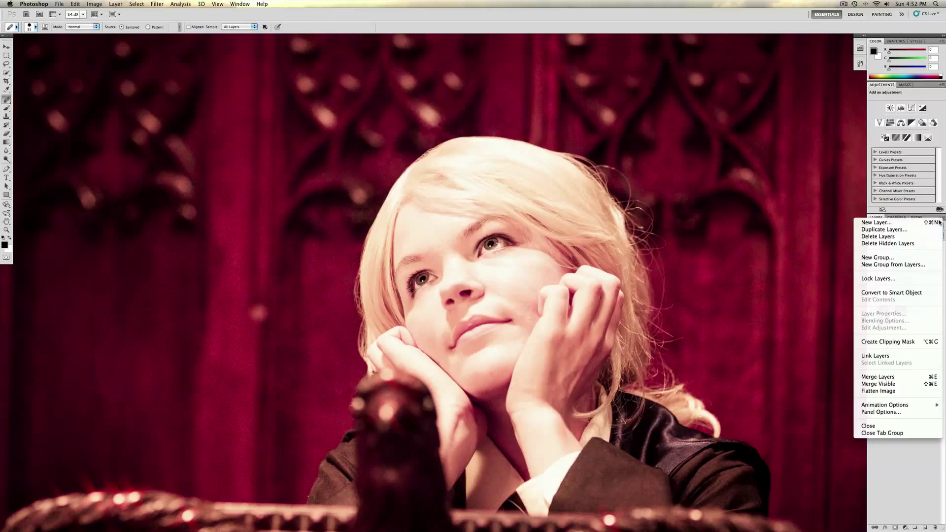
left_click(871, 264)
type("Flyaways")
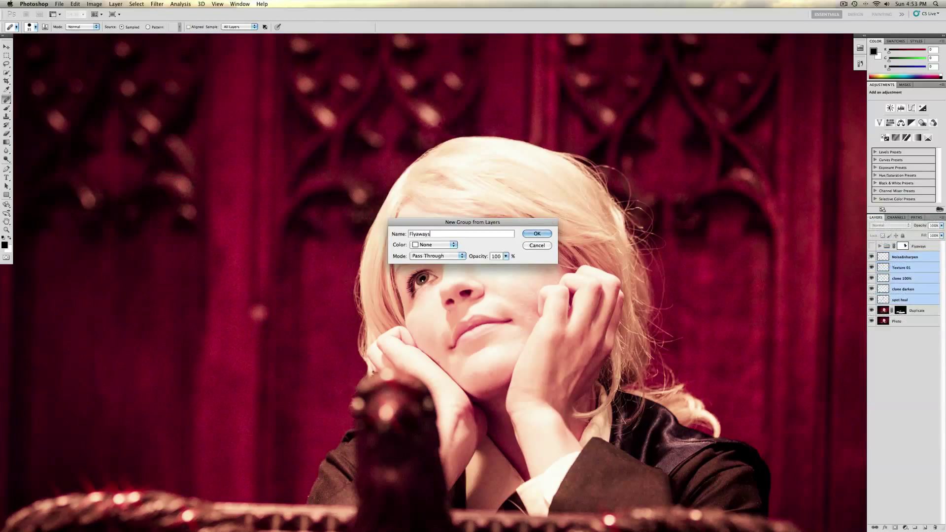
key("Return")
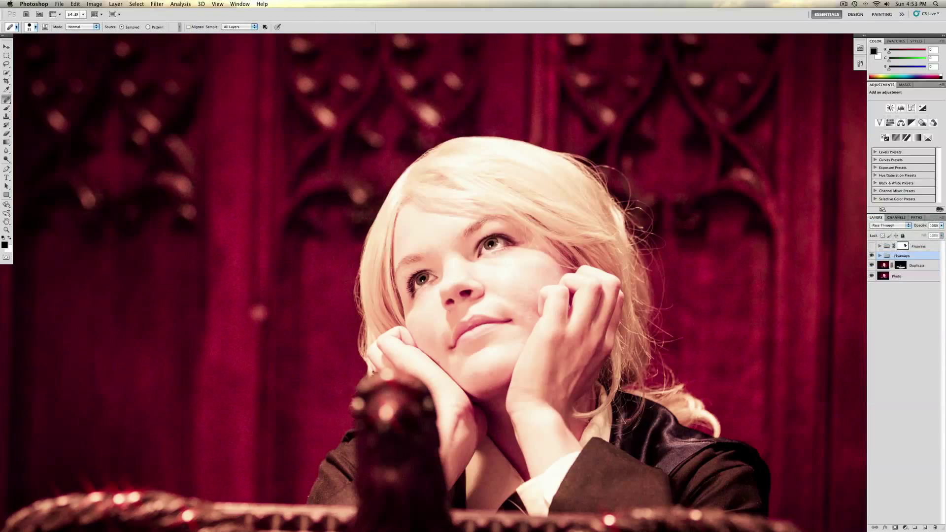
Step: Stamp all visible content onto the "Noise&sharpen" layer inside the new group and give it a black layer mask
left_click(879, 256)
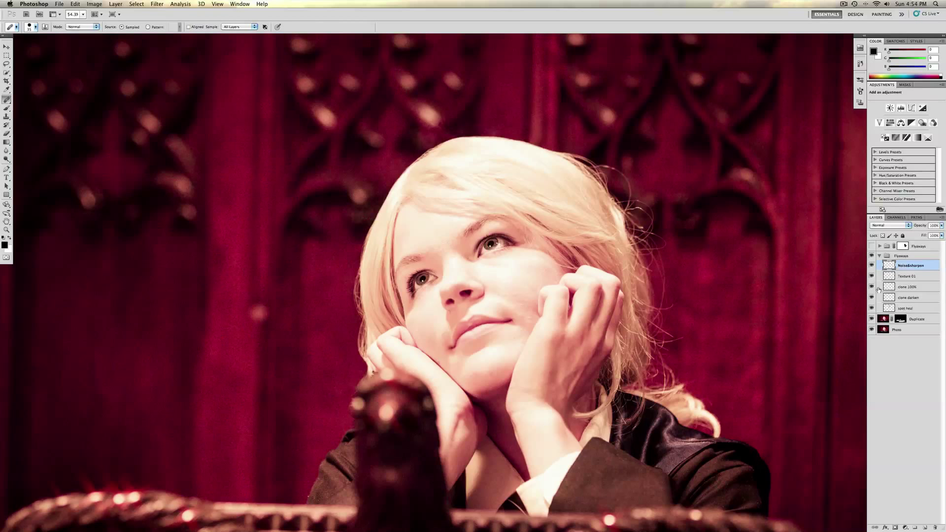
key("super+alt+shift+e")
left_click(895, 528, "alt")
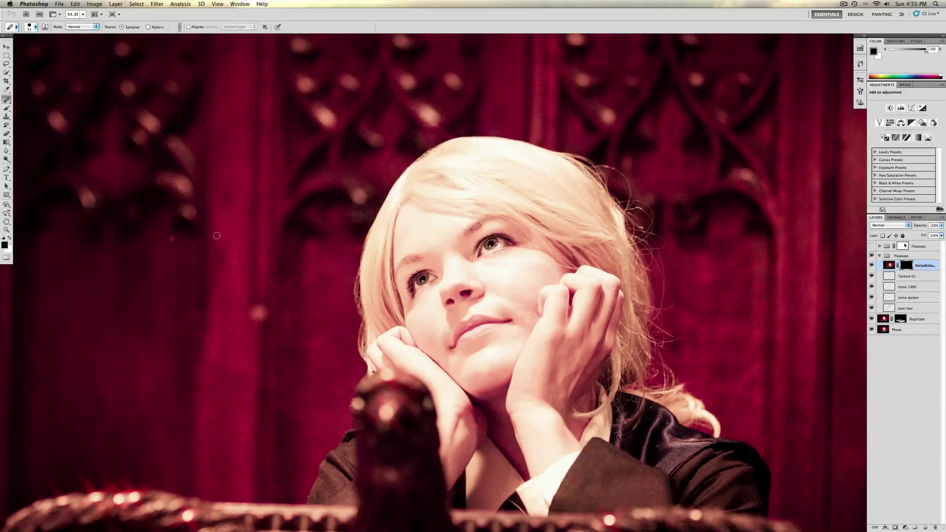
Step: Paint white on the "Noise&sharpen" mask with a smaller brush along the hair's edge, from the hand up over the crown
key("z")
mouse_move(362, 180)
left_mouse_down()
mouse_move(399, 205)
mouse_move(407, 242)
left_mouse_up()
key("j")
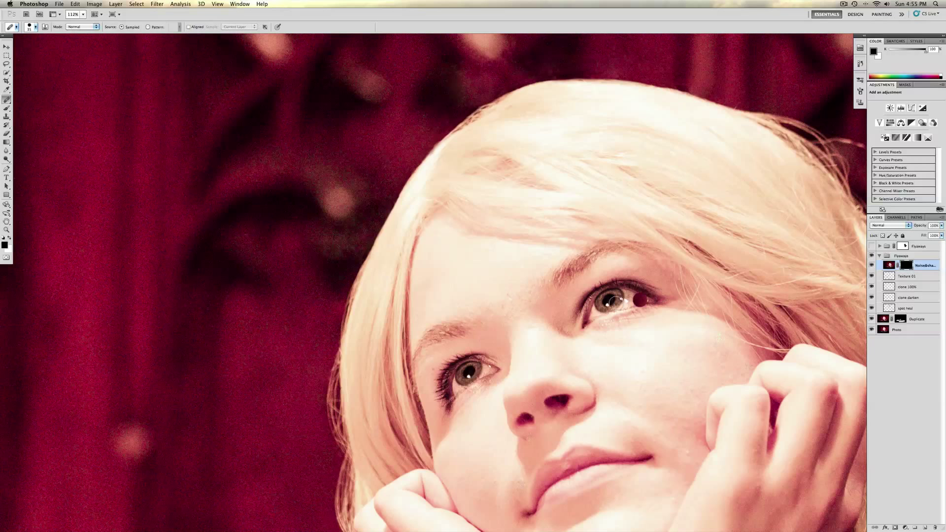
key("b")
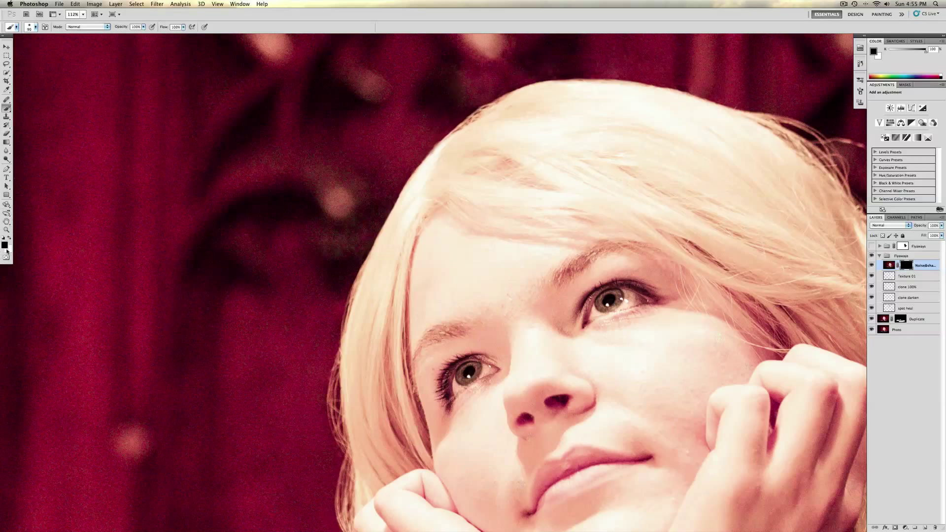
key("x")
key("[")
key("[")
key("[")
key("[")
left_click_drag(347, 355, 340, 241)
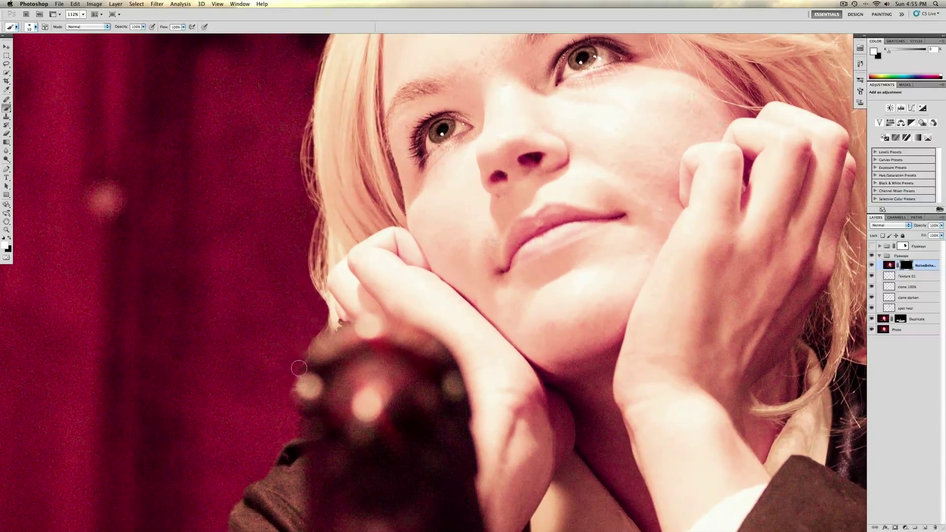
left_click_drag(319, 335, 322, 409)
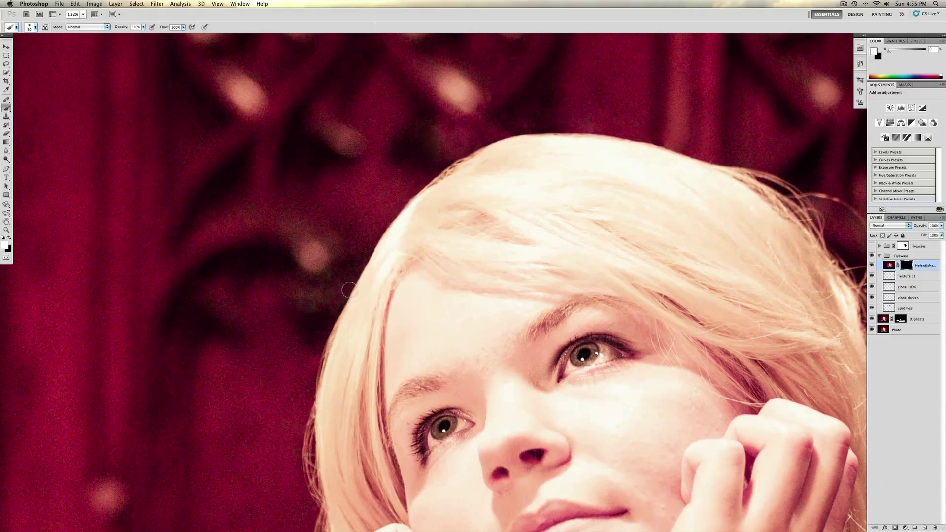
left_click_drag(463, 156, 354, 282)
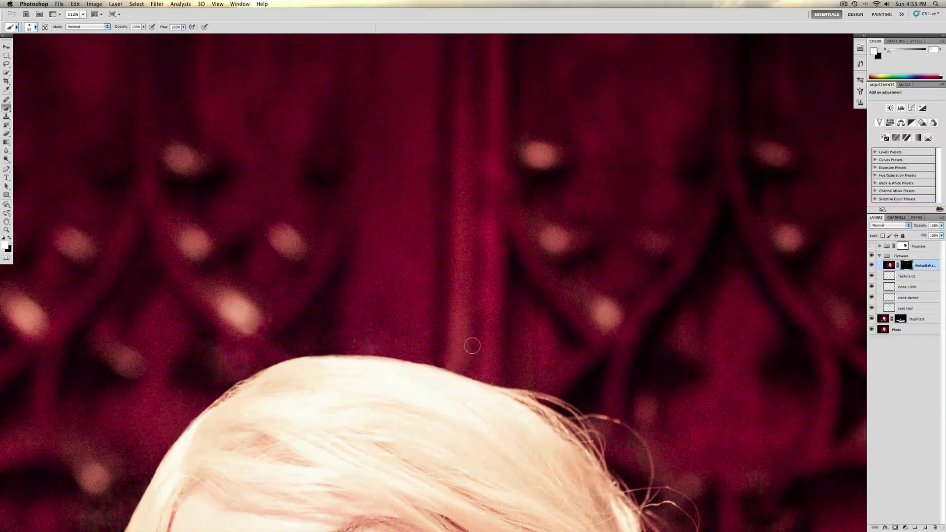
left_click_drag(472, 345, 498, 264)
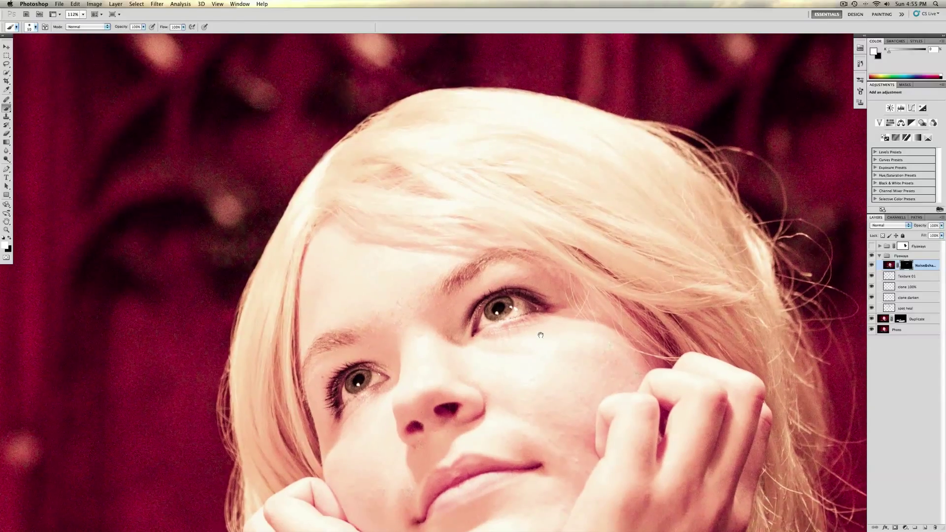
Step: Make the image of the "Noise&sharpen" layer the active editing target in place of its mask
scroll(515, 359, "left", 6)
scroll(515, 359, "up", 4)
key("z")
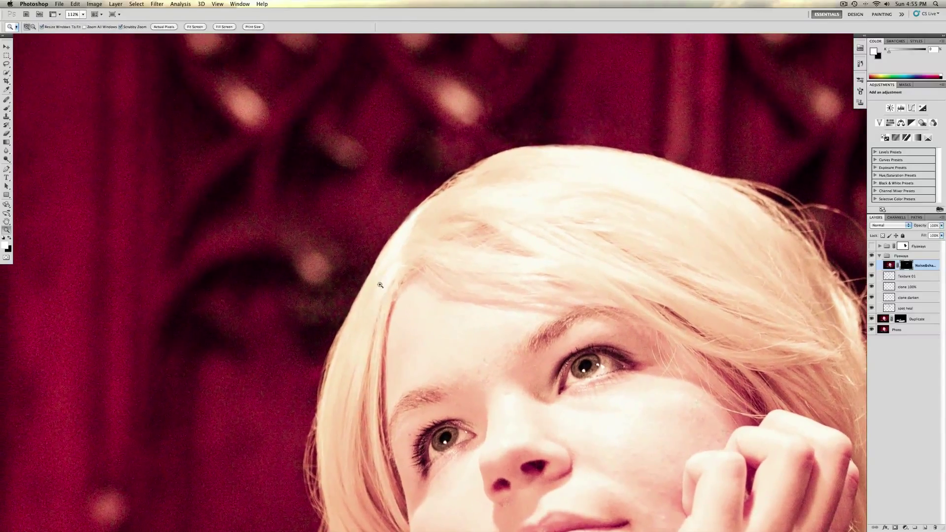
left_click_drag(380, 285, 408, 238)
key("b")
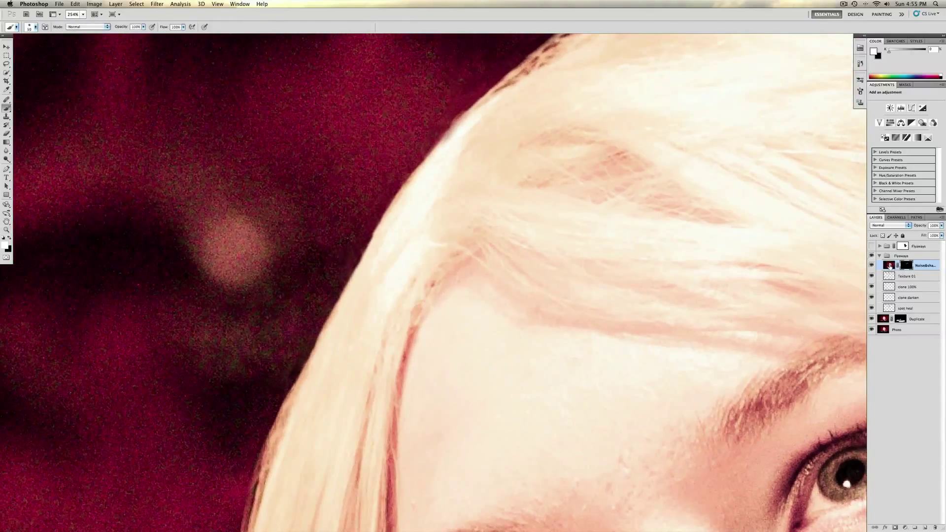
key("x")
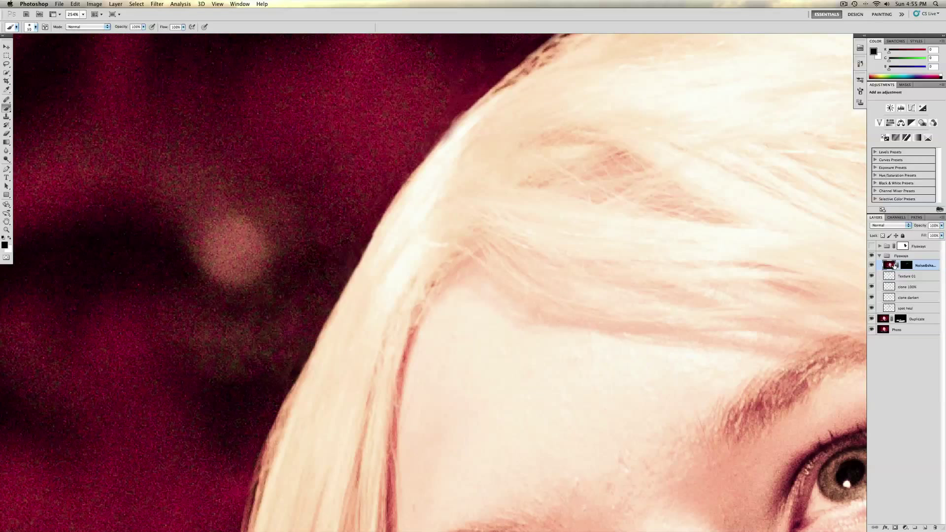
Step: Apply the Add Noise filter to the "Noise&sharpen" layer's image with Gaussian distribution and an amount of 7.16%
left_click(159, 5)
mouse_move(187, 77)
scroll(164, 64, "up", 1)
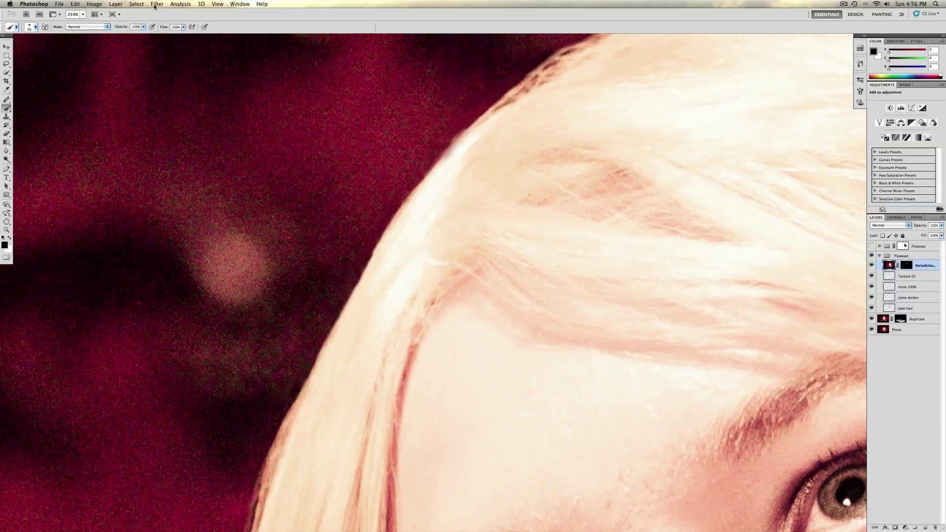
left_click(154, 6)
mouse_move(192, 104)
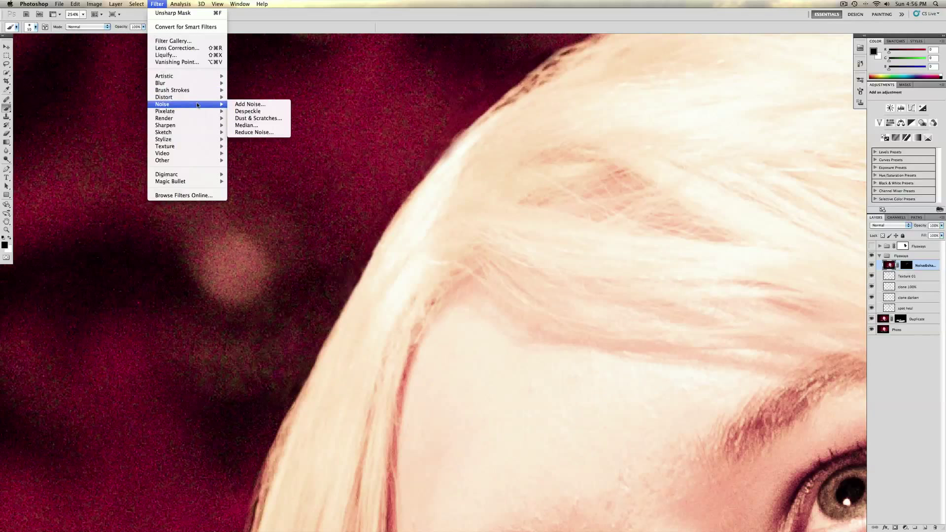
left_click(250, 104)
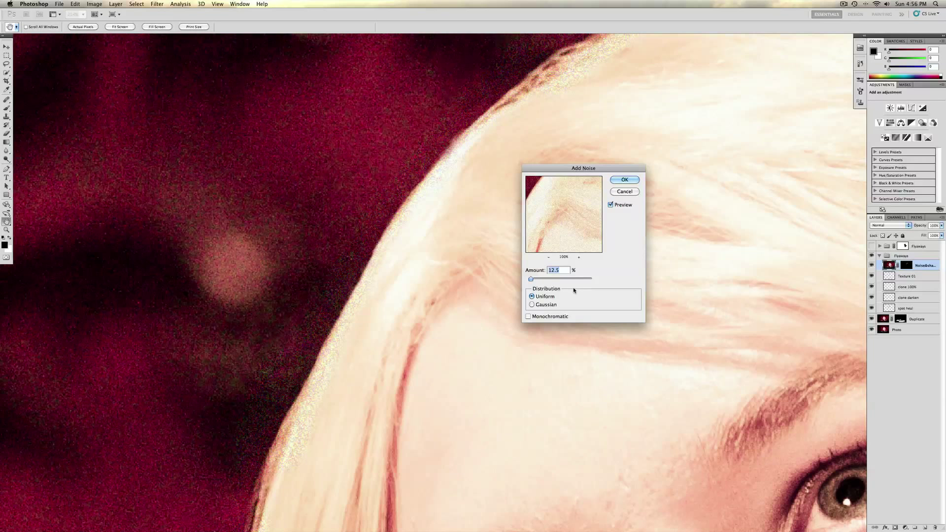
left_click_drag(530, 278, 589, 281)
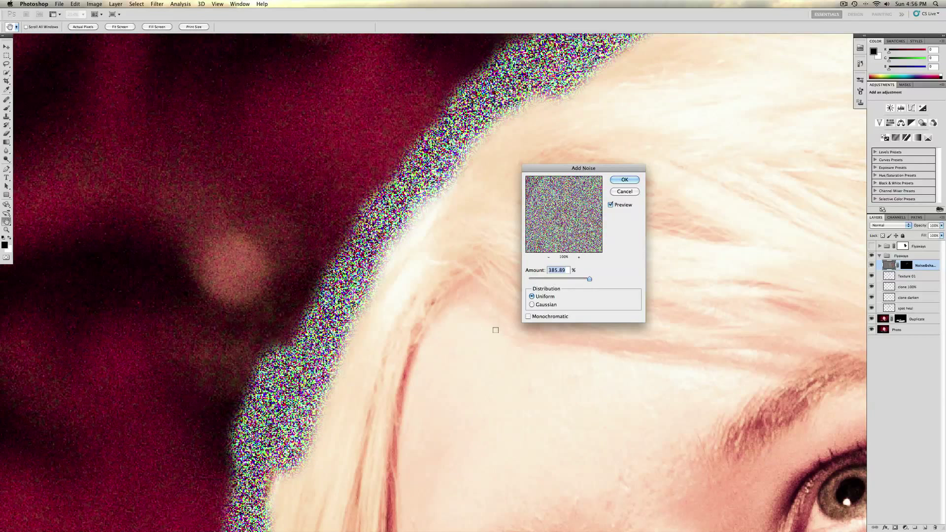
left_click(551, 305)
left_click_drag(589, 279, 530, 281)
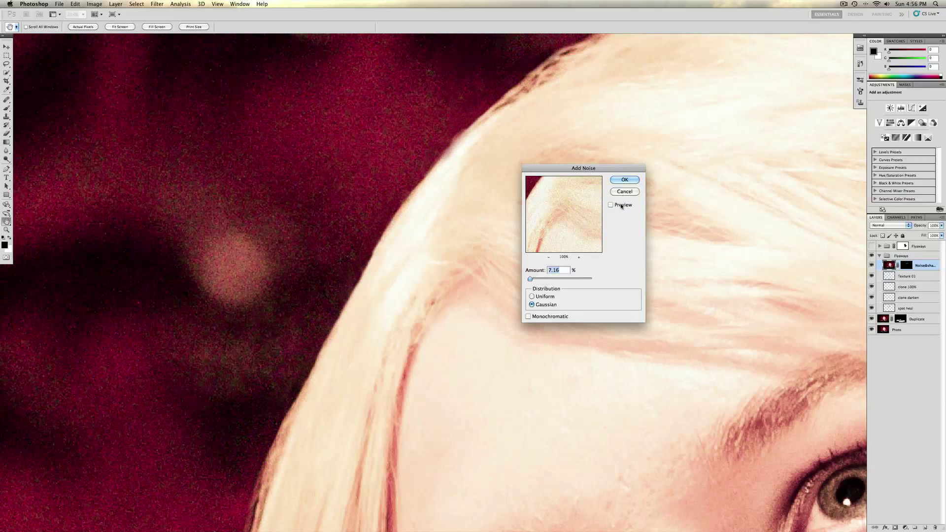
left_click(621, 206)
left_click(621, 205)
left_click_drag(559, 215, 580, 225)
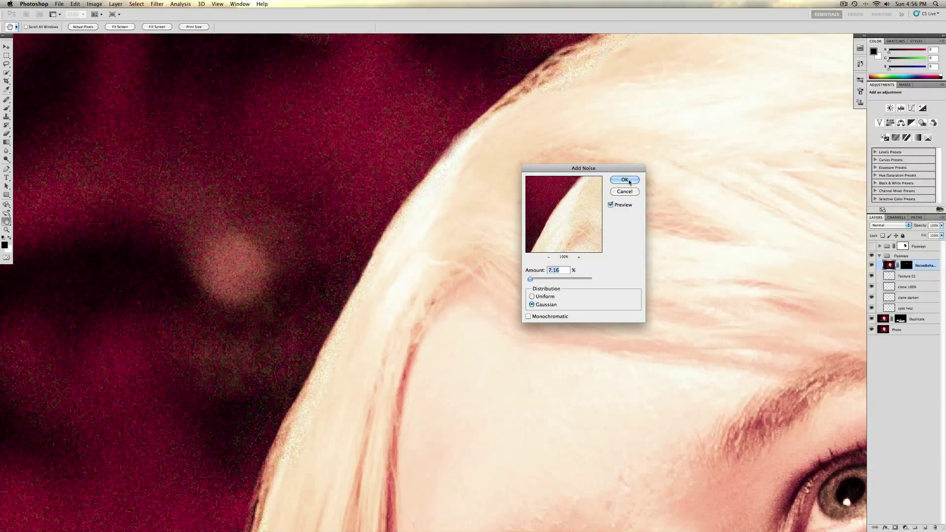
left_click(624, 179)
Step: Compare the hair's edge with the "Noise&sharpen" layer hidden and shown, and examine the whole photo
key("b")
key("z")
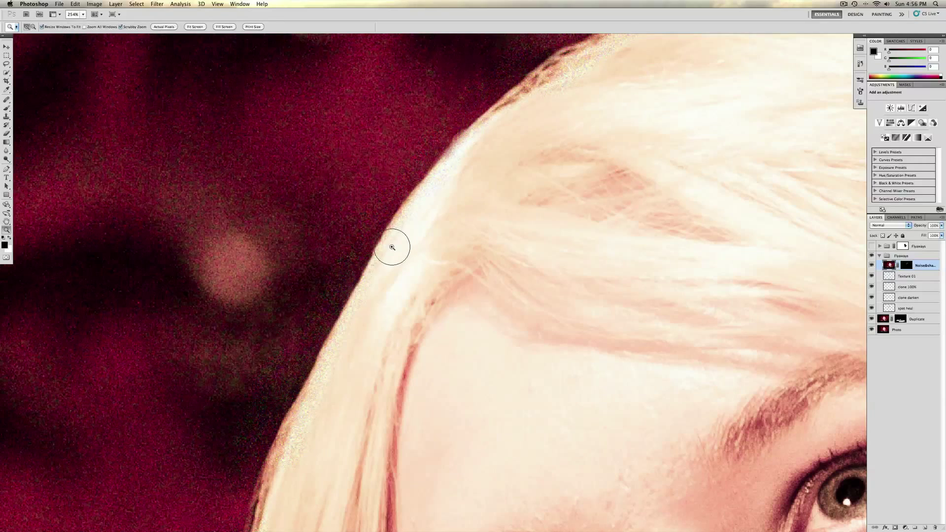
mouse_move(392, 247)
left_mouse_down()
mouse_move(331, 249)
mouse_move(345, 249)
left_mouse_up()
key("b")
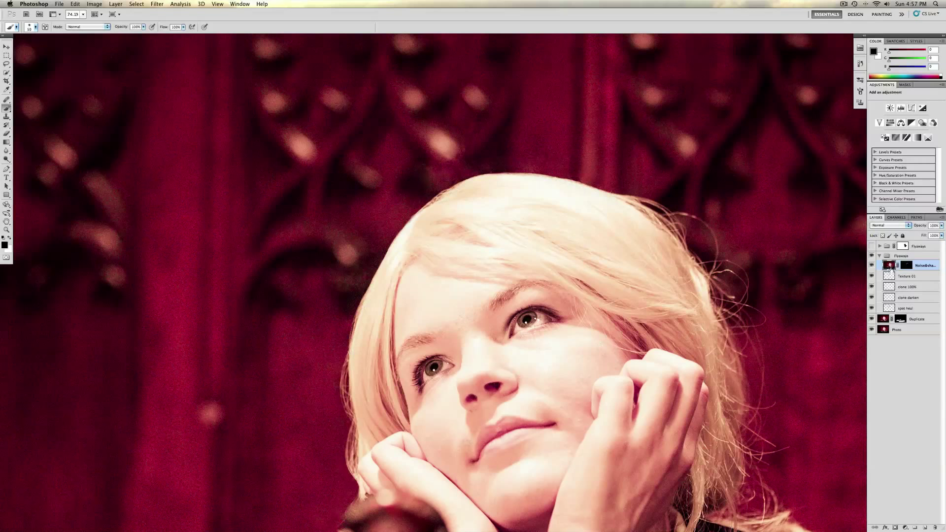
left_click(872, 266)
left_click(871, 266)
key("z")
left_click_drag(473, 254, 450, 257)
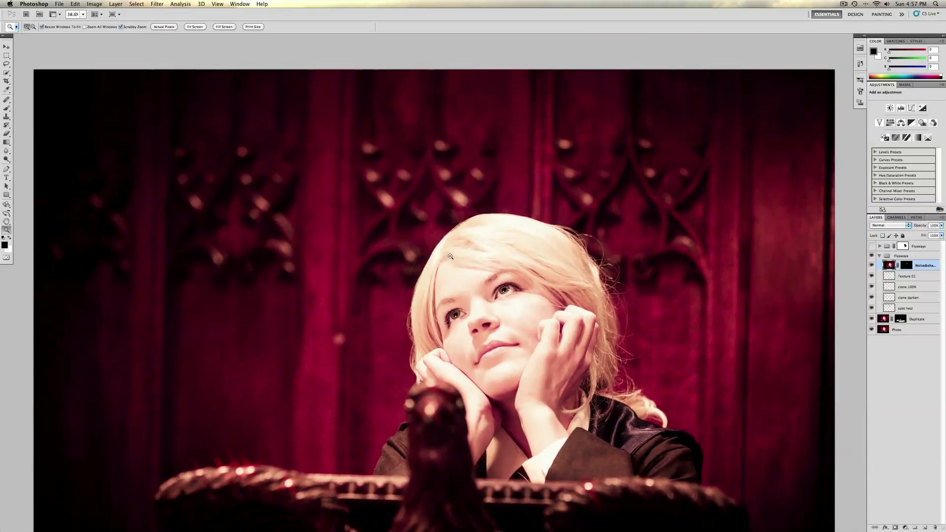
key("b")
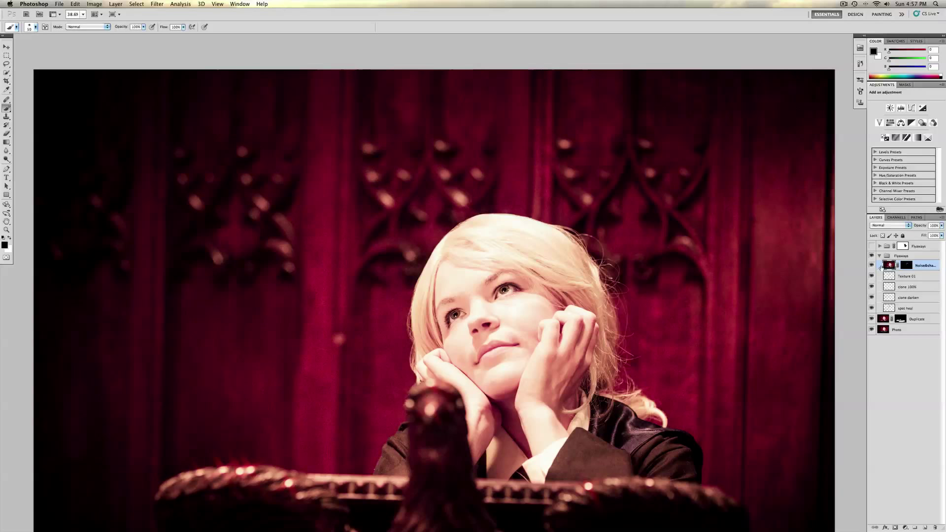
key("z")
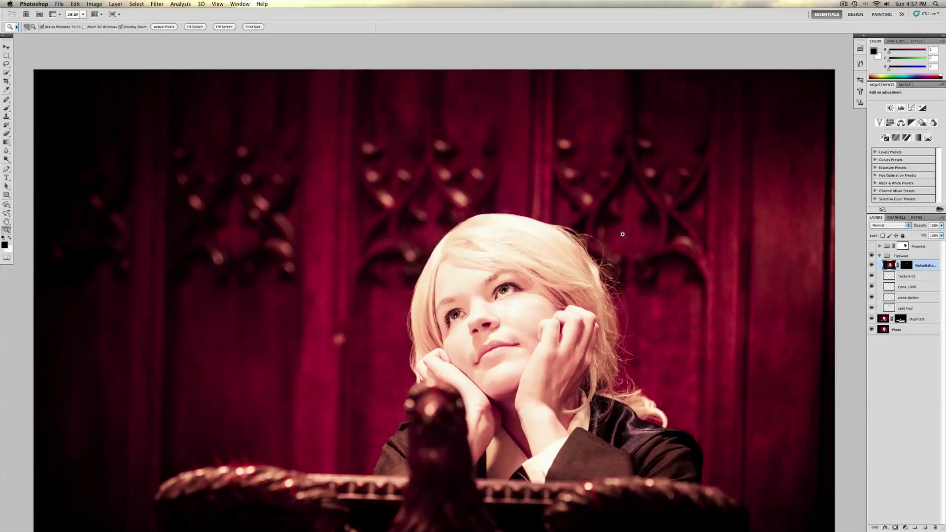
left_click_drag(622, 234, 637, 270)
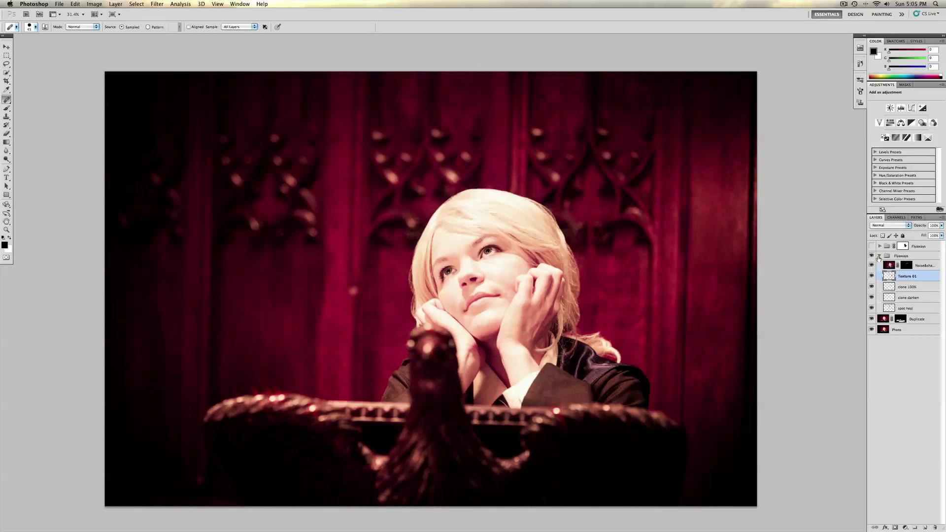
Step: Collapse the new "Flyaways" group and hide and show it to compare the photo before and after the retouch
left_click(878, 258)
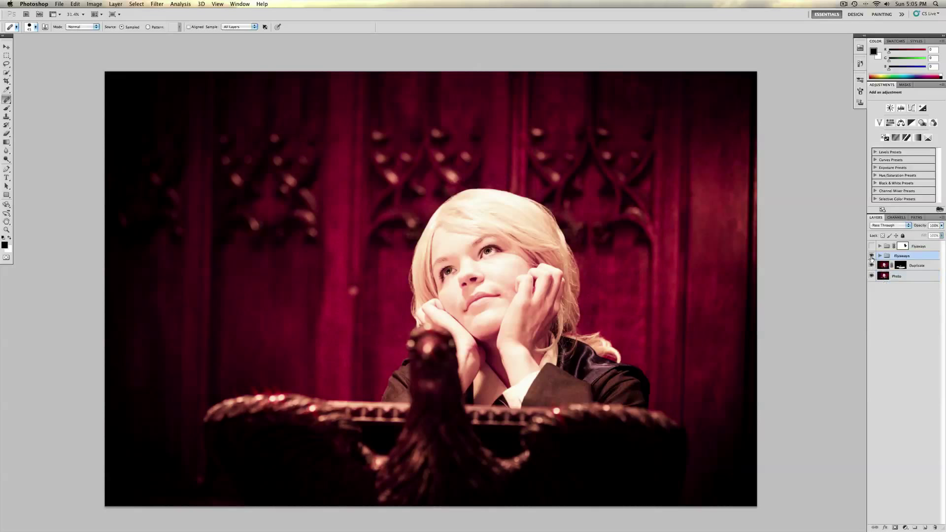
left_click(871, 256)
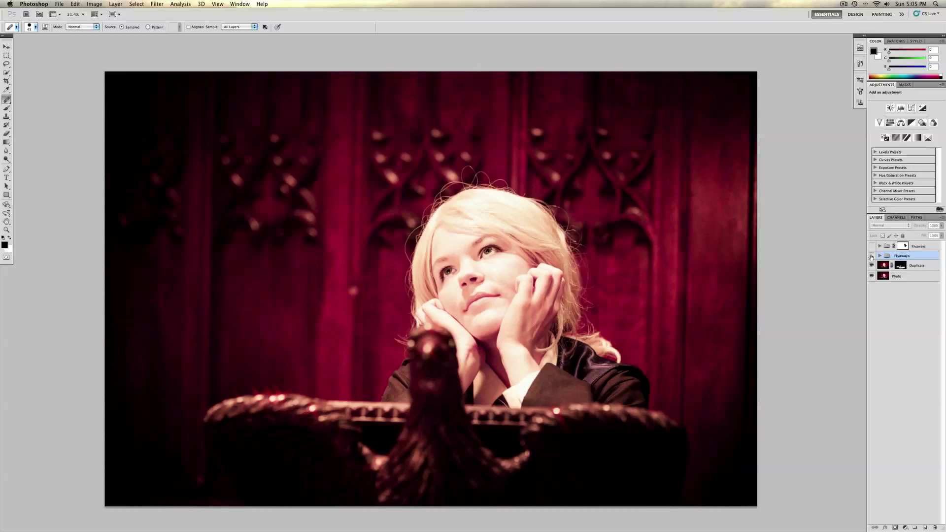
left_click(871, 256)
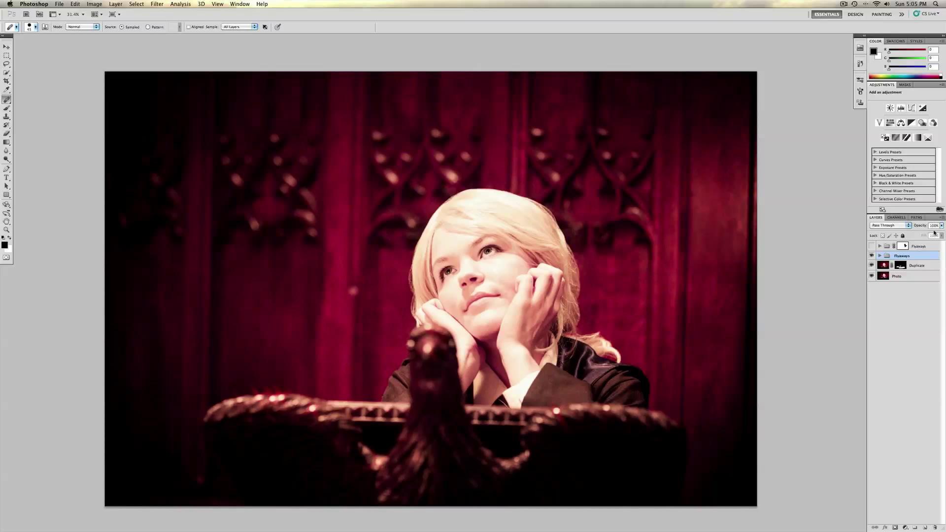
left_click(879, 255)
left_click(879, 256)
Step: Lower the opacity of the new "Flyaways" group to 86%, comparing the photo with the group hidden and shown
left_click(940, 225)
mouse_move(939, 234)
left_mouse_down()
mouse_move(904, 235)
mouse_move(941, 236)
mouse_move(914, 236)
mouse_move(940, 235)
mouse_move(932, 236)
left_mouse_up()
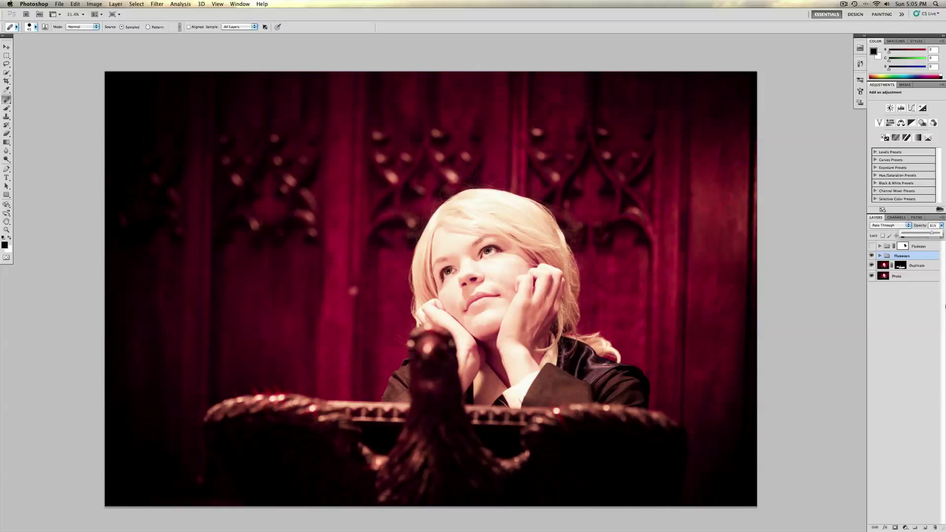
left_click(871, 256)
left_click(872, 256)
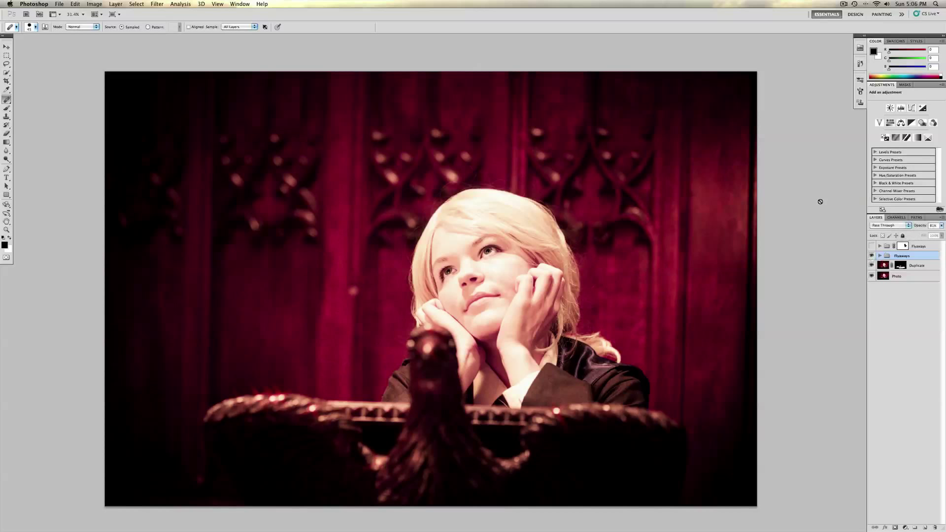
left_click_drag(941, 225, 932, 234)
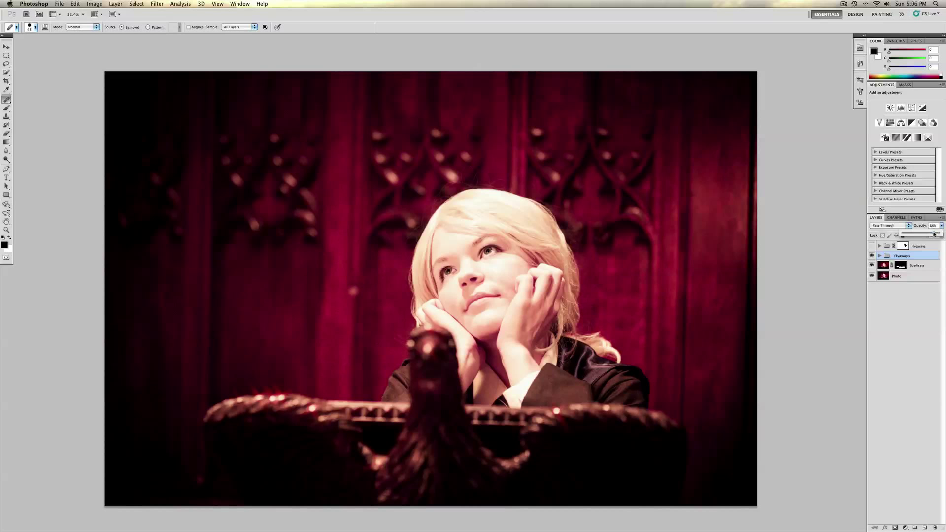
Step: Check the hair edges on the retouched photo and save the document
left_click(6, 230)
left_click(510, 222)
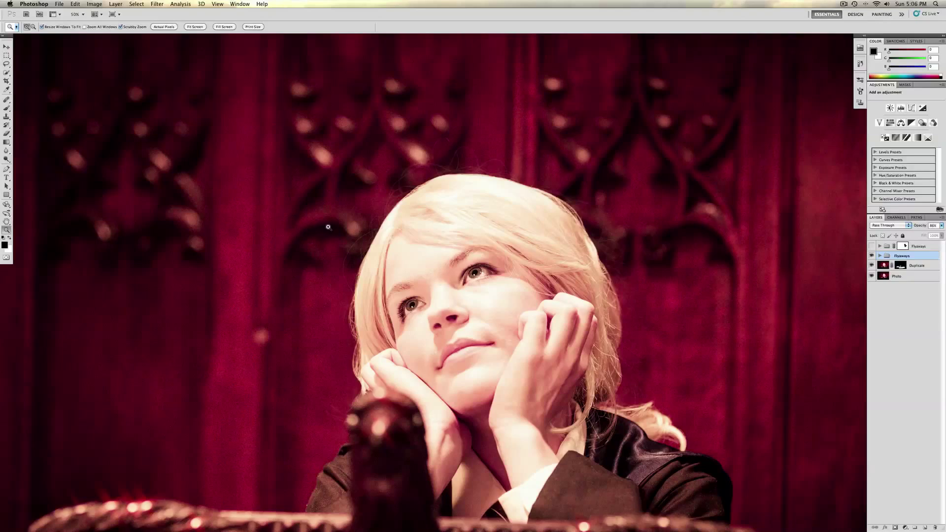
left_click_drag(328, 226, 350, 242)
left_click_drag(593, 137, 559, 136)
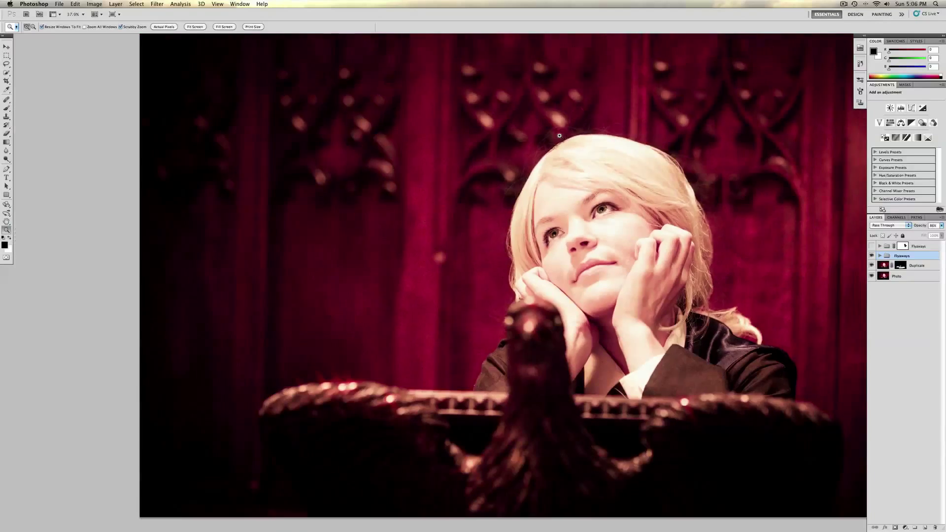
left_click_drag(609, 197, 465, 235)
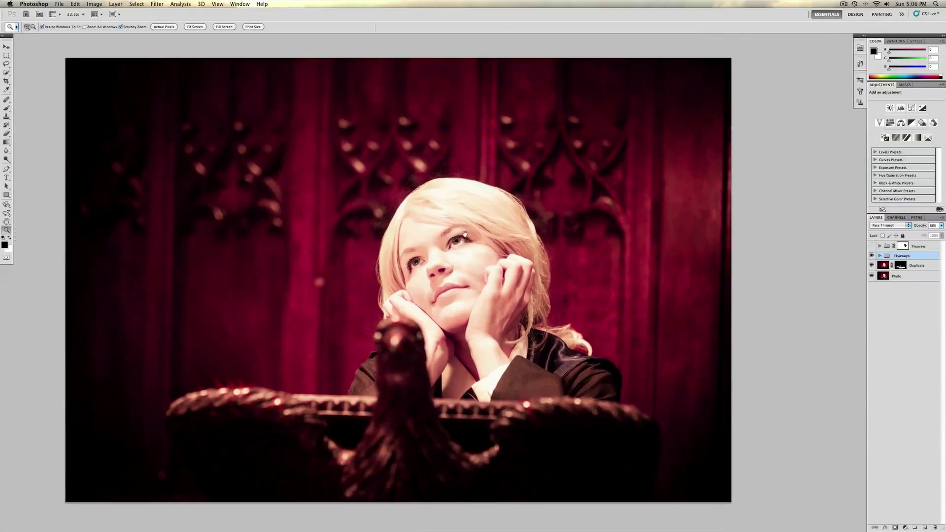
left_click(59, 4)
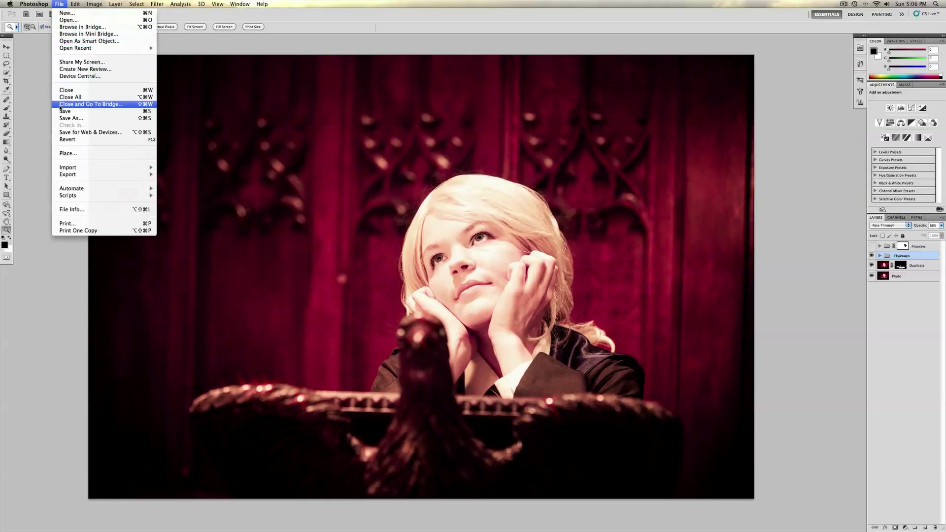
left_click(63, 111)
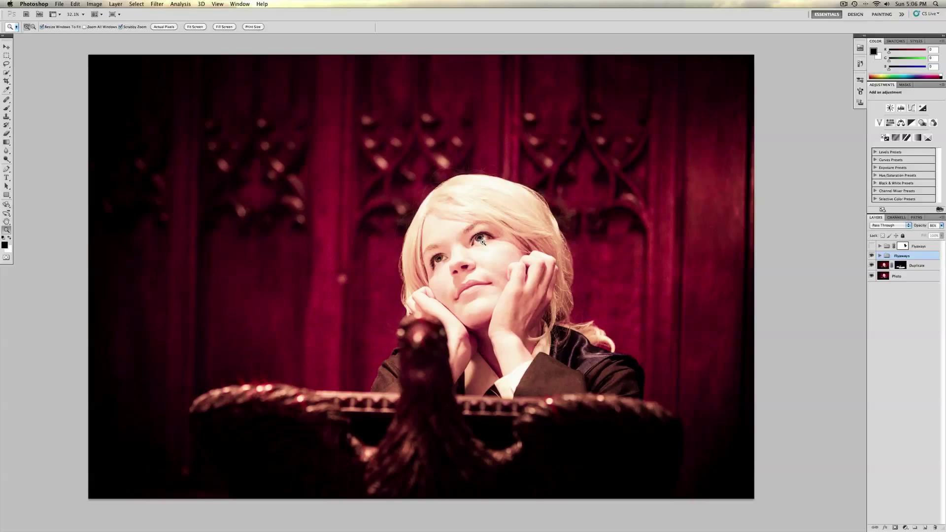
left_click_drag(477, 238, 495, 279)
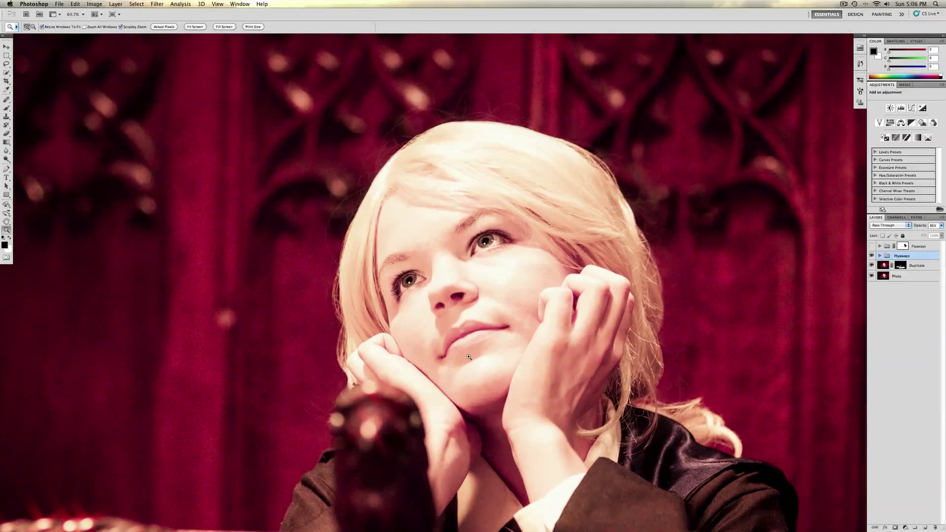